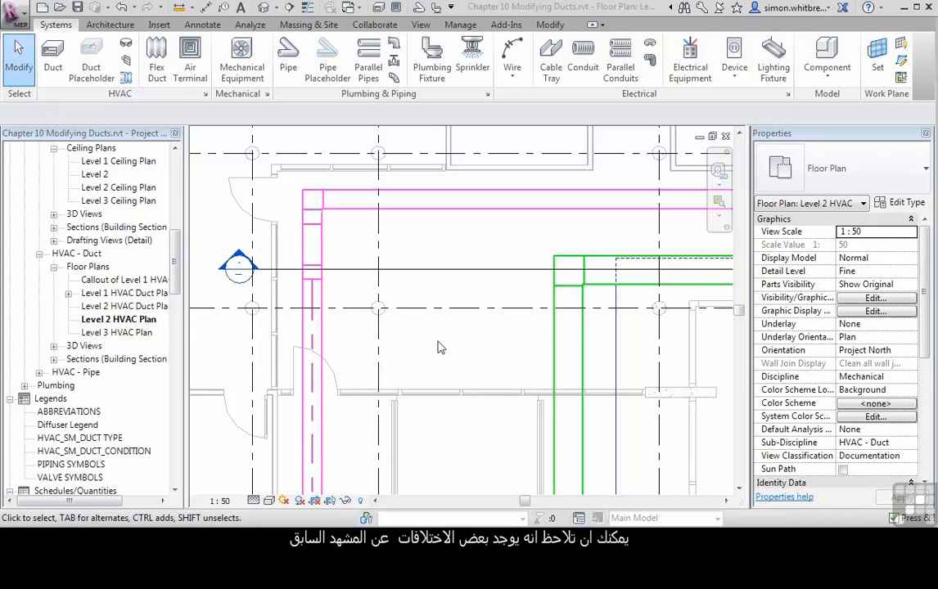
# Toggle the thin lines display on and off to compare the ducts' line weights.
pyautogui.click(308, 10)
pyautogui.click(307, 10)
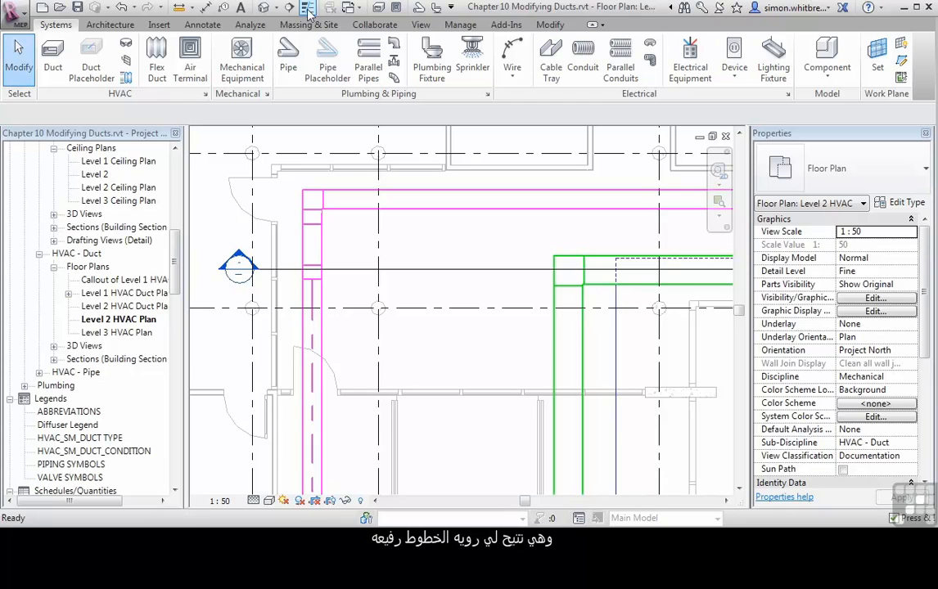
pyautogui.click(308, 10)
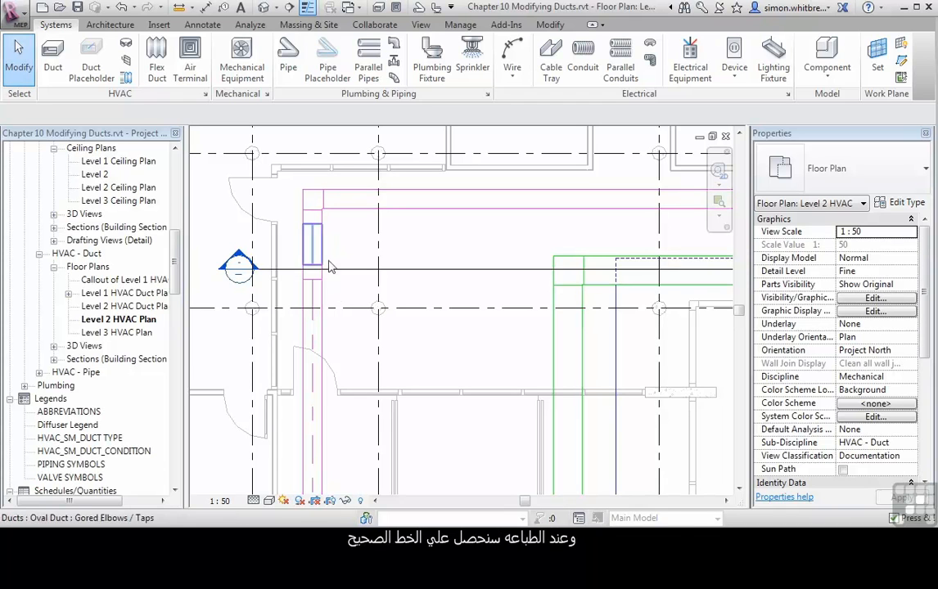
pyautogui.click(308, 10)
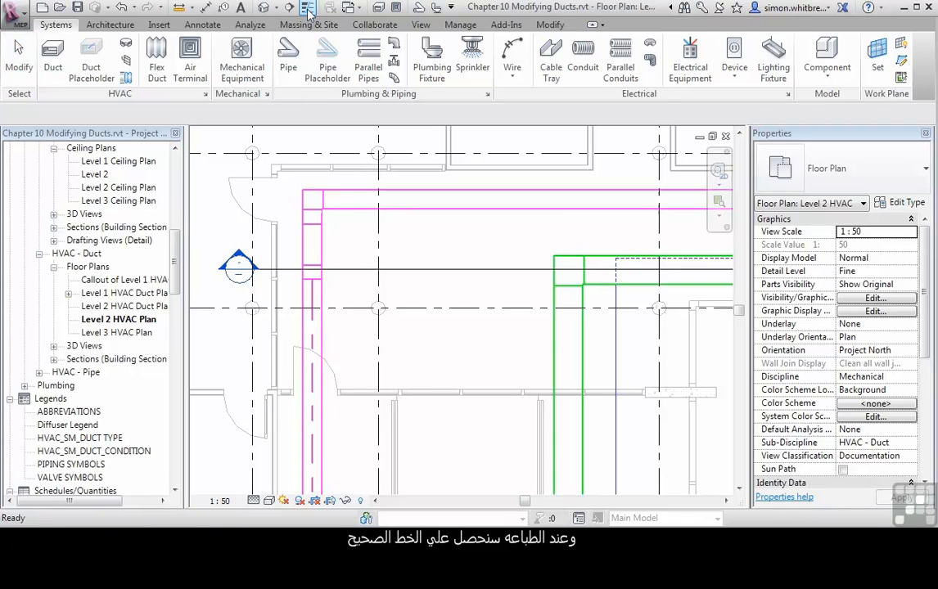
# Set the view scale to 1:100 to compare the ducts' line thickness, and restore it to 1:50.
pyautogui.click(219, 502)
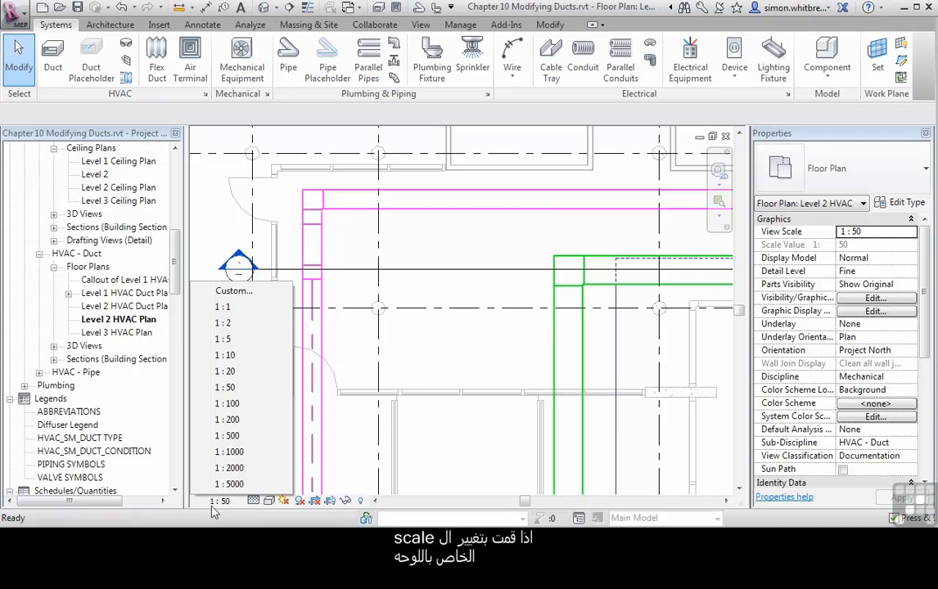
pyautogui.click(236, 406)
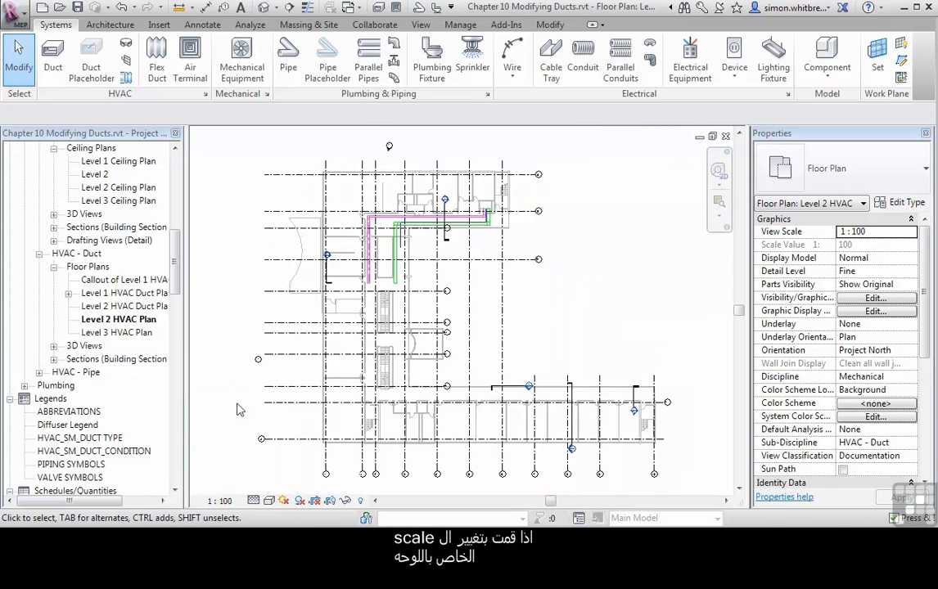
pyautogui.scroll(5, 383, 237)
pyautogui.scroll(4, 382, 236)
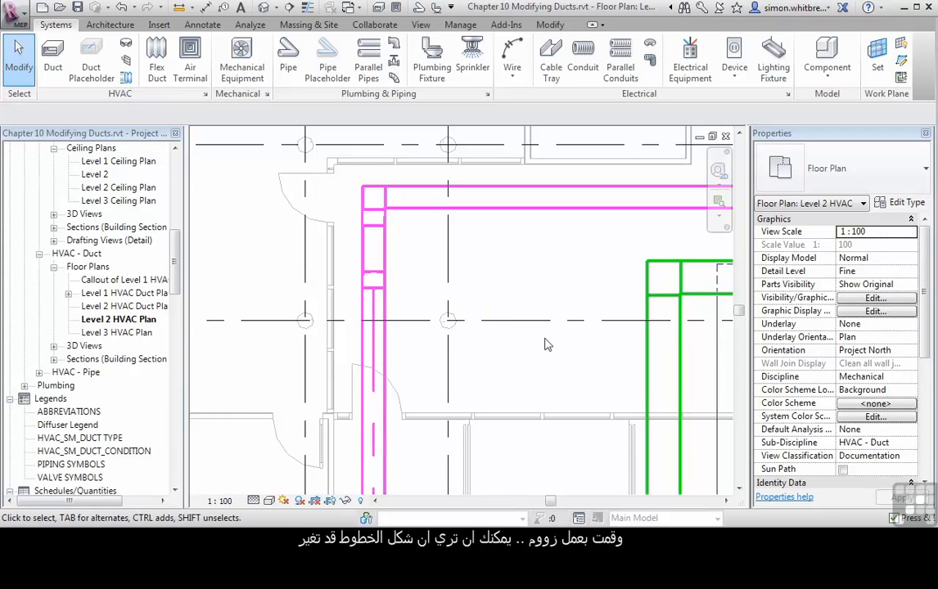
pyautogui.click(219, 501)
pyautogui.click(229, 389)
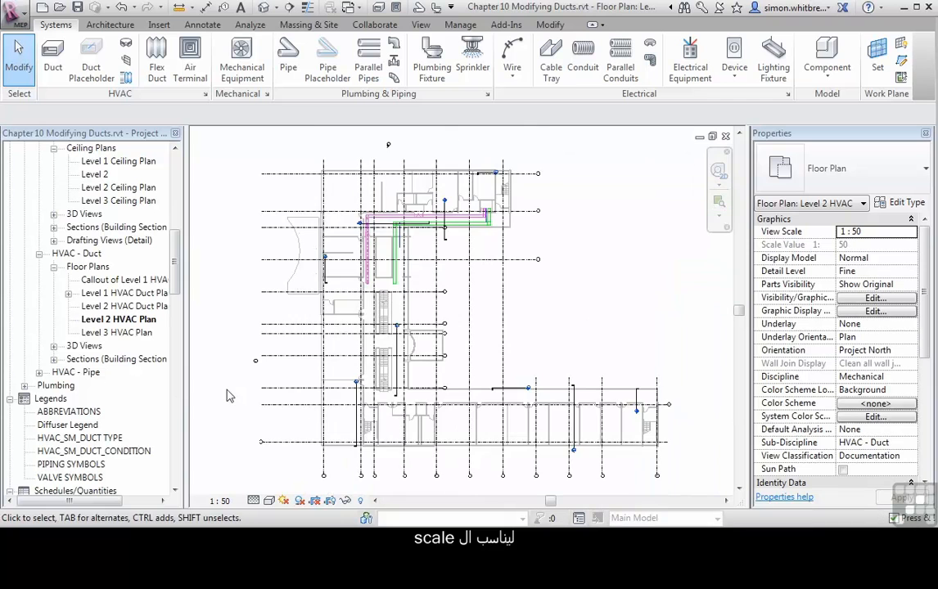
# Set the diameter of the round duct joined to the oval-to-round transition to 300.
pyautogui.scroll(10, 357, 222)
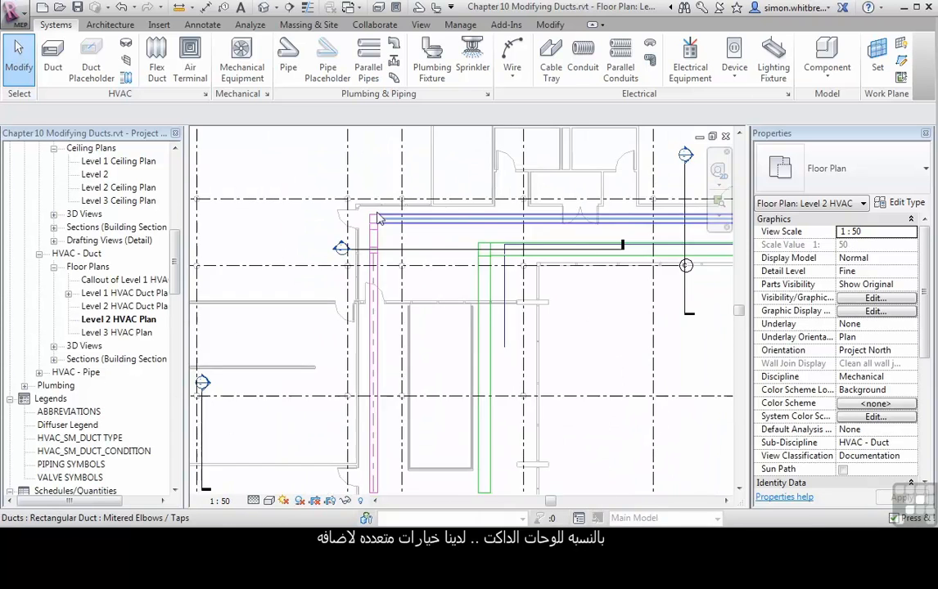
pyautogui.scroll(-2, 434, 296)
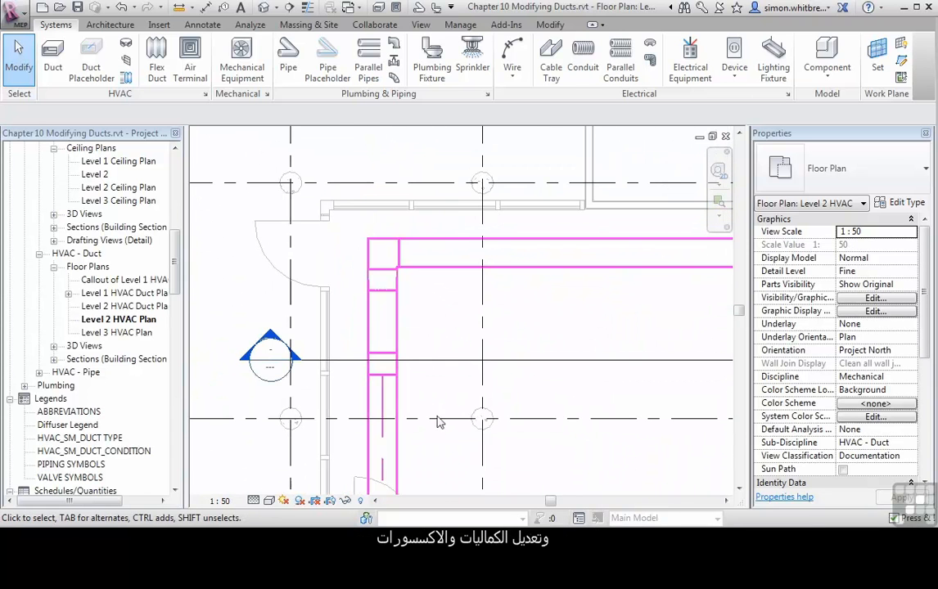
pyautogui.click(395, 372)
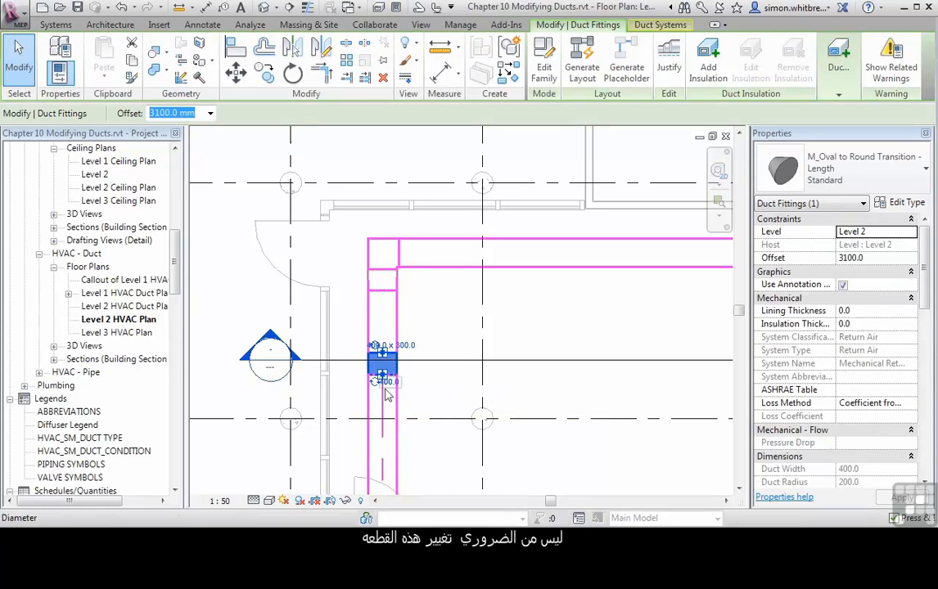
pyautogui.click(421, 385)
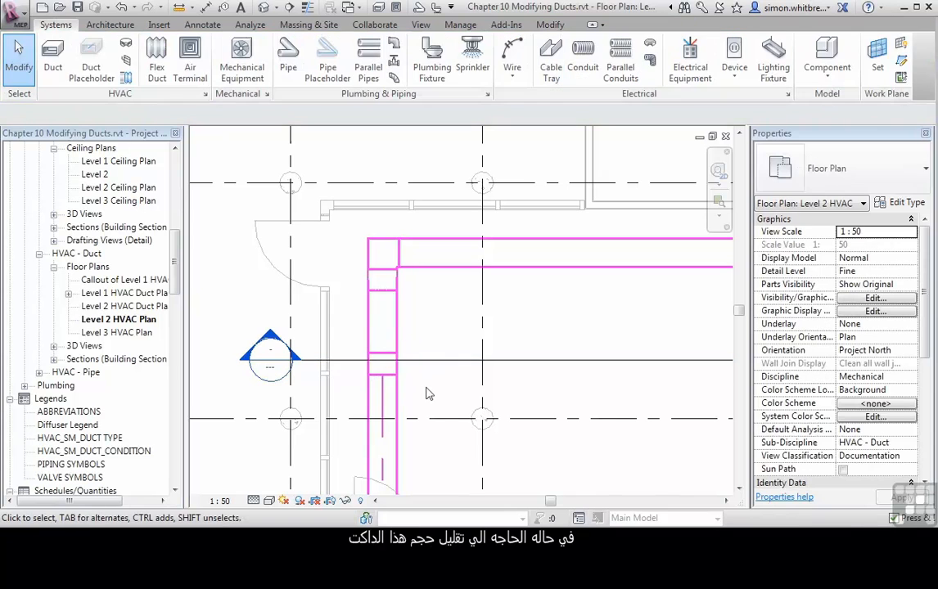
pyautogui.click(381, 413)
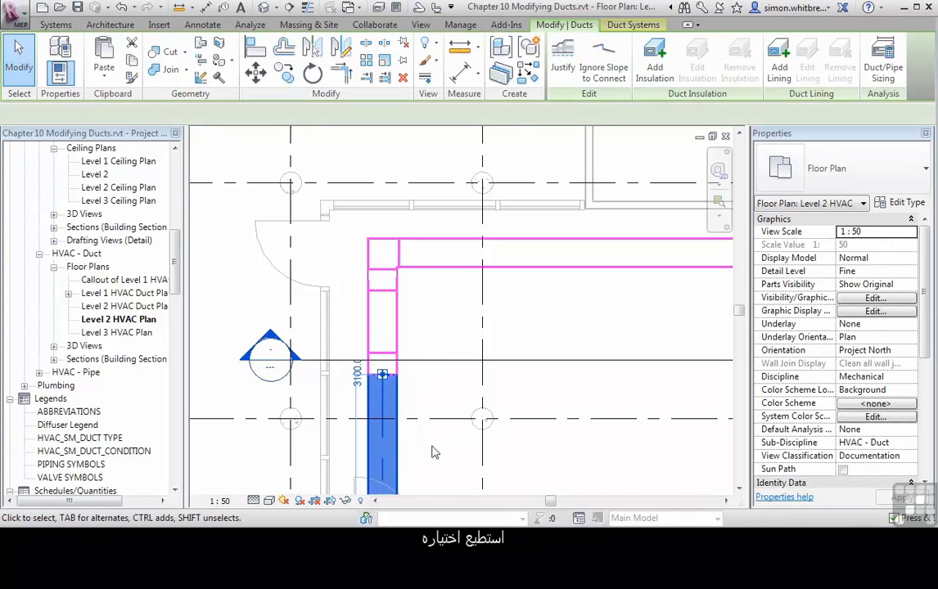
pyautogui.click(185, 113)
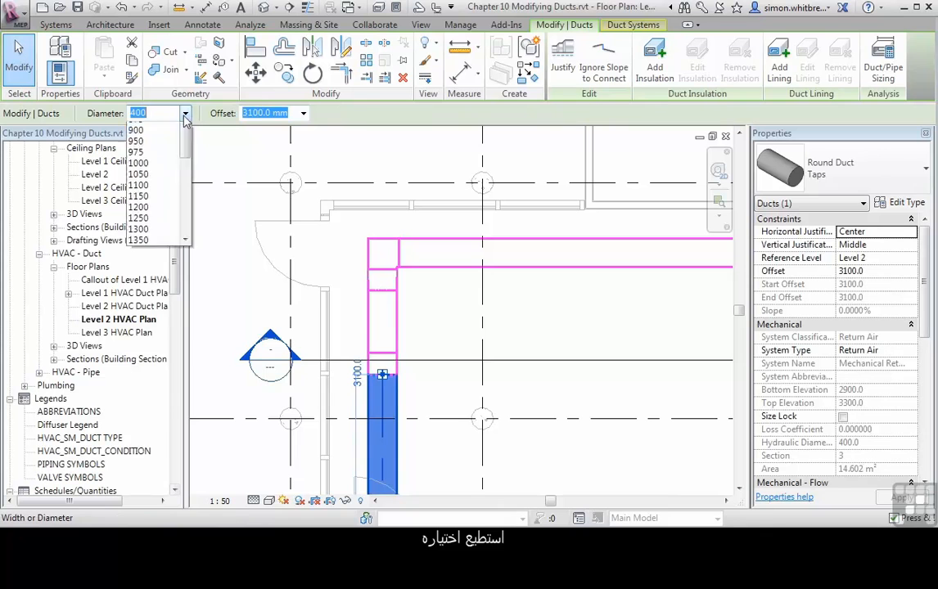
pyautogui.scroll(15, 156, 286)
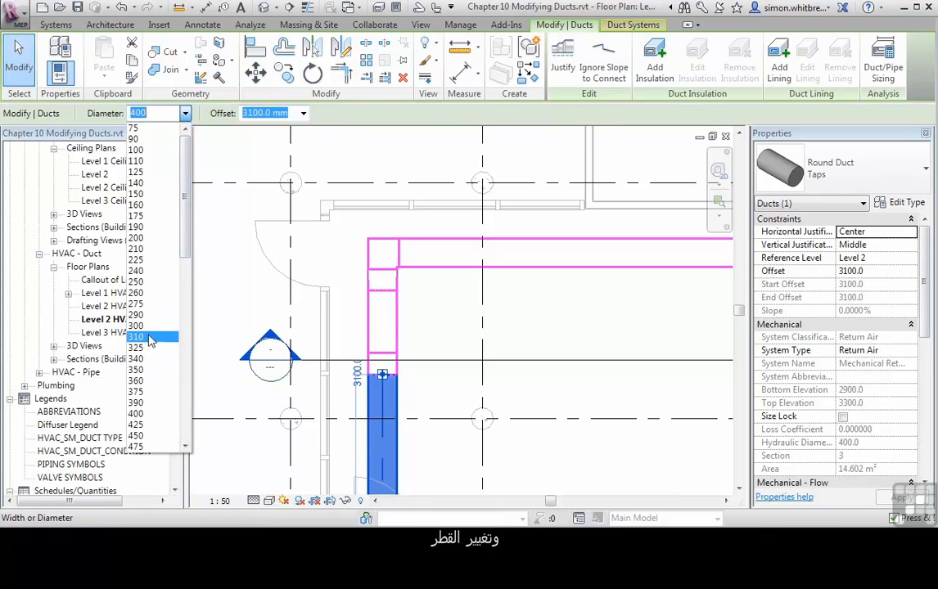
pyautogui.click(146, 326)
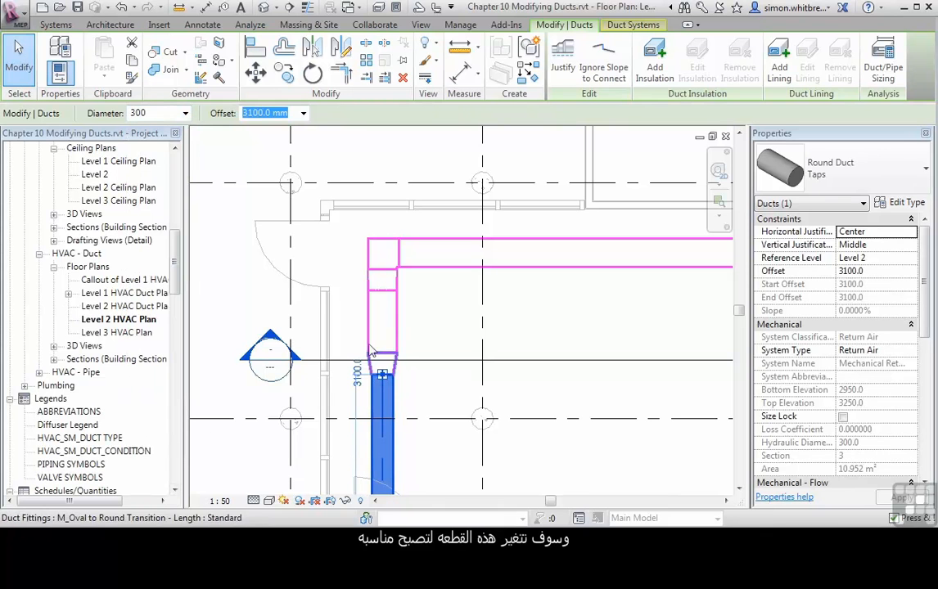
pyautogui.click(437, 398)
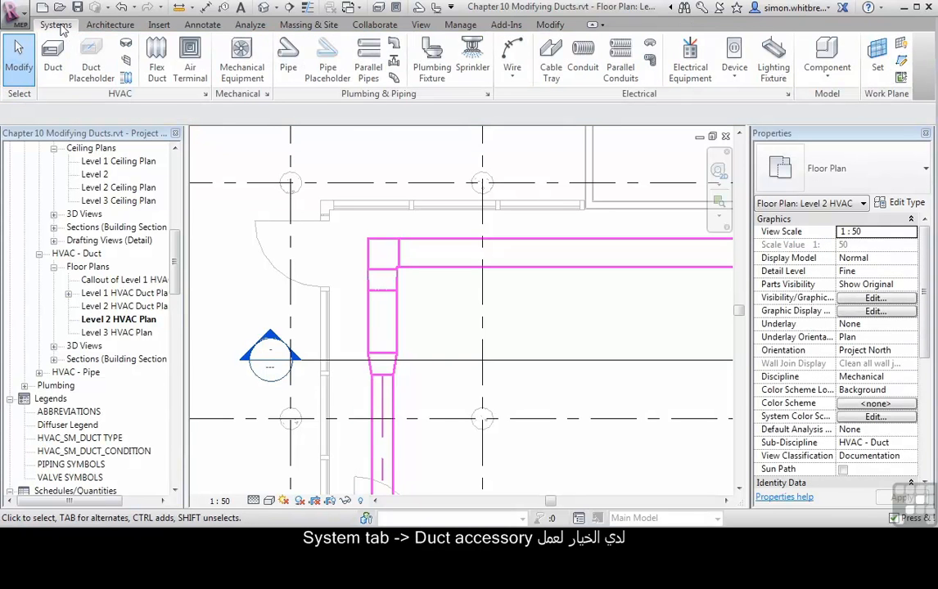
# Place a Control Damper - Parallel Blade accessory in the empty space below the horizontal magenta duct, at offset 0 on Level 2.
pyautogui.click(125, 62)
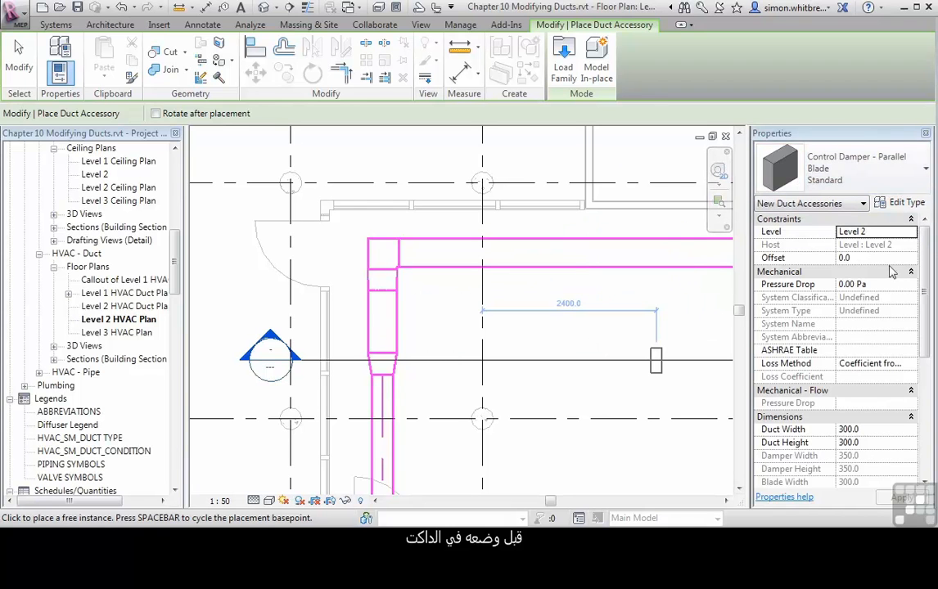
pyautogui.click(526, 328)
pyautogui.click(19, 61)
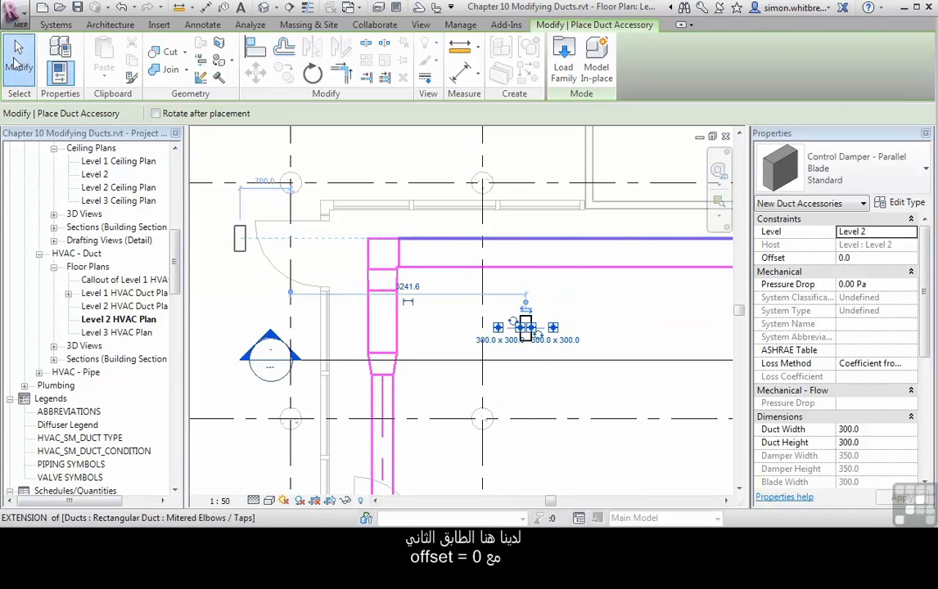
# Check the free-standing damper's height in the section view cut through the ducts, and return to the Level 2 HVAC plan.
pyautogui.doubleClick(263, 346)
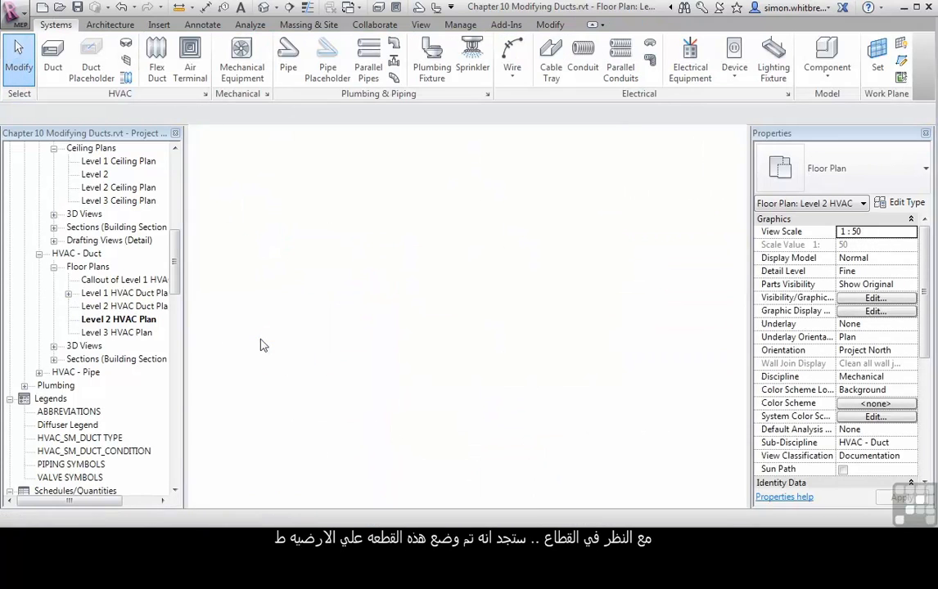
pyautogui.click(430, 384)
pyautogui.moveTo(455, 384); pyautogui.dragTo(455, 398)
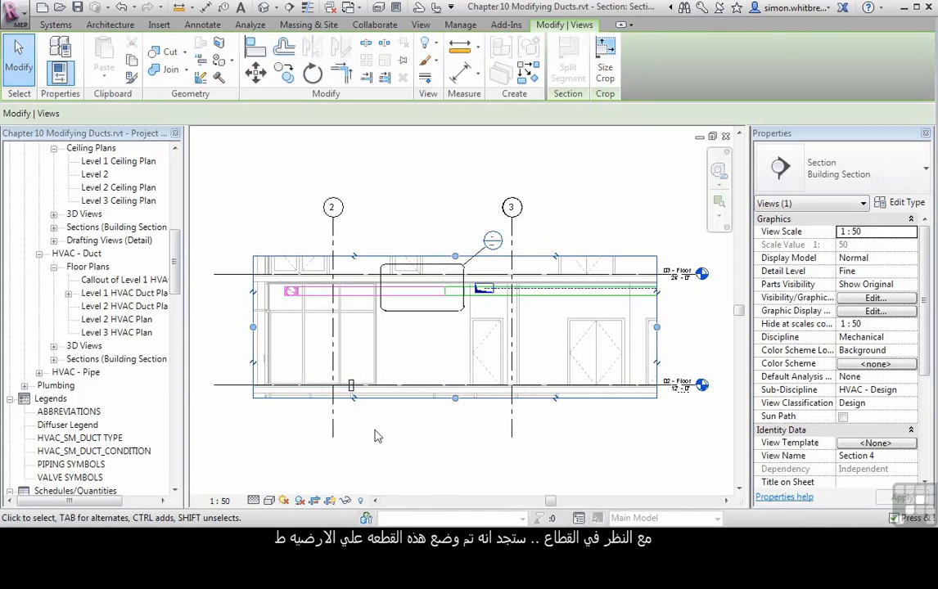
pyautogui.scroll(3, 344, 385)
pyautogui.click(357, 393)
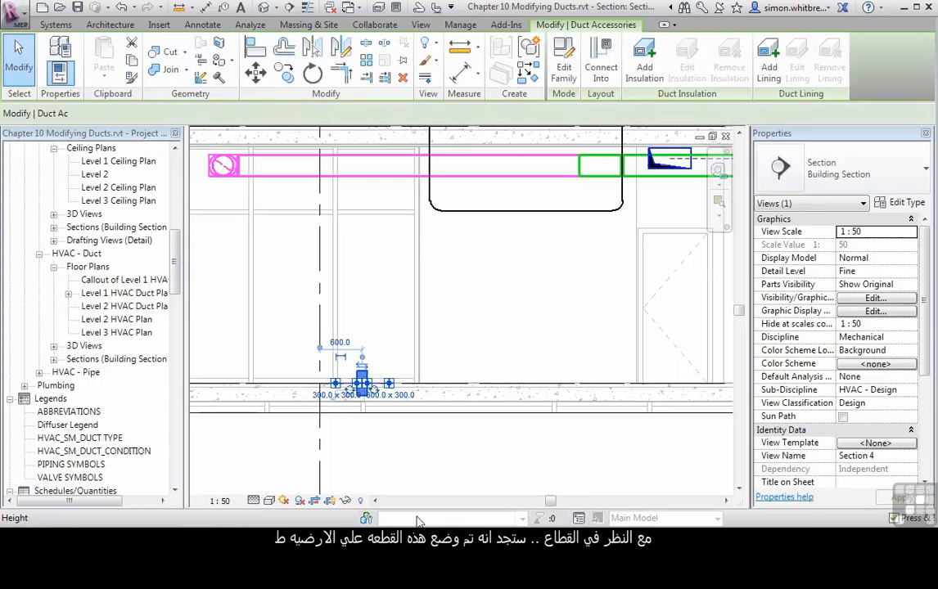
pyautogui.click(725, 137)
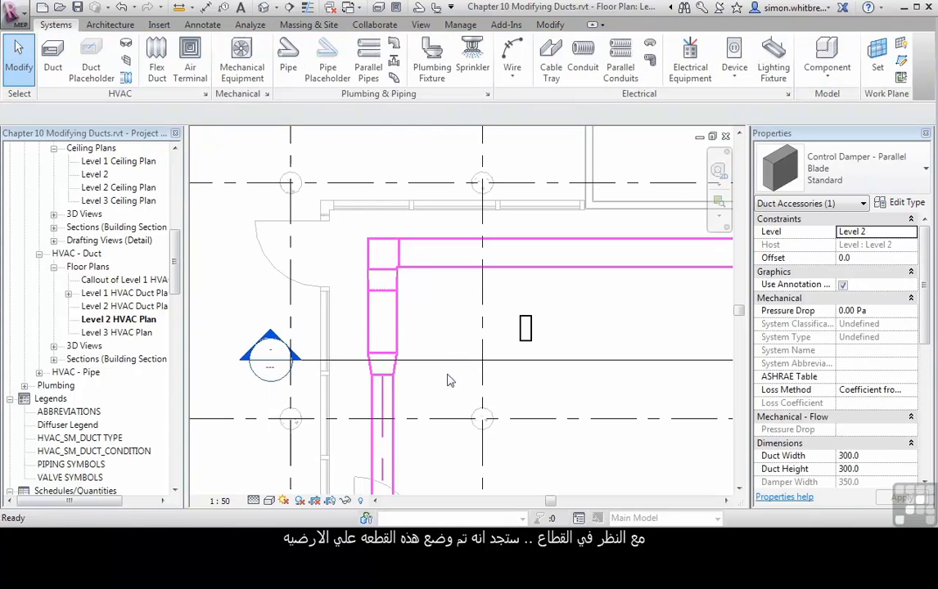
# Place a Control Damper - Parallel Blade inline on the horizontal rectangular duct, about 3840 mm from the grid line beyond the elbow.
pyautogui.click(126, 59)
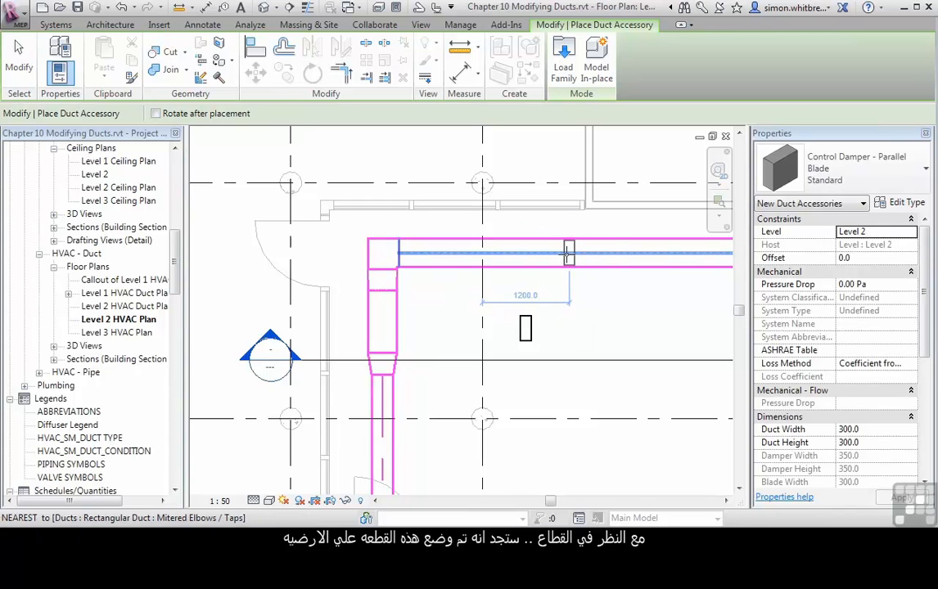
pyautogui.click(567, 254)
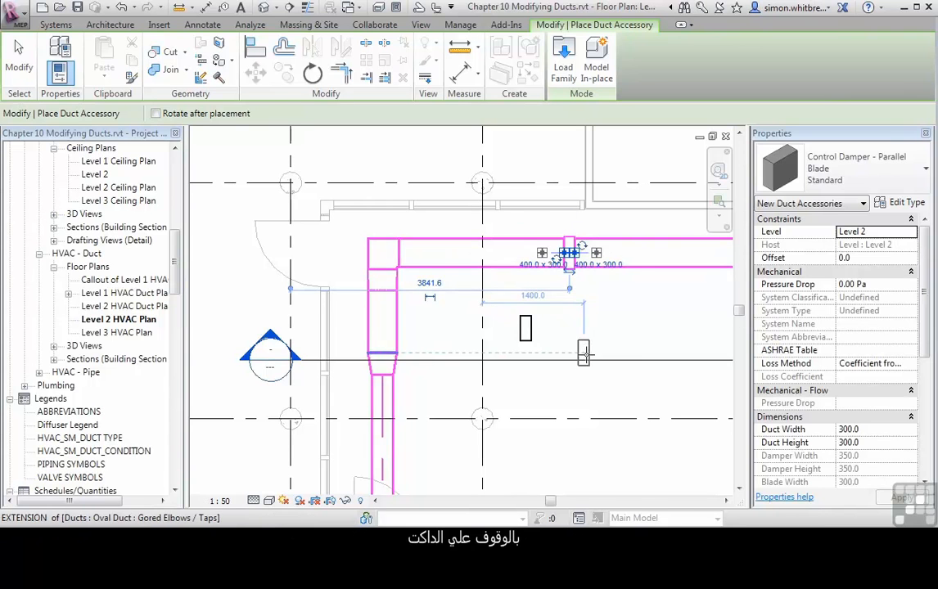
pyautogui.click(18, 66)
pyautogui.click(431, 281)
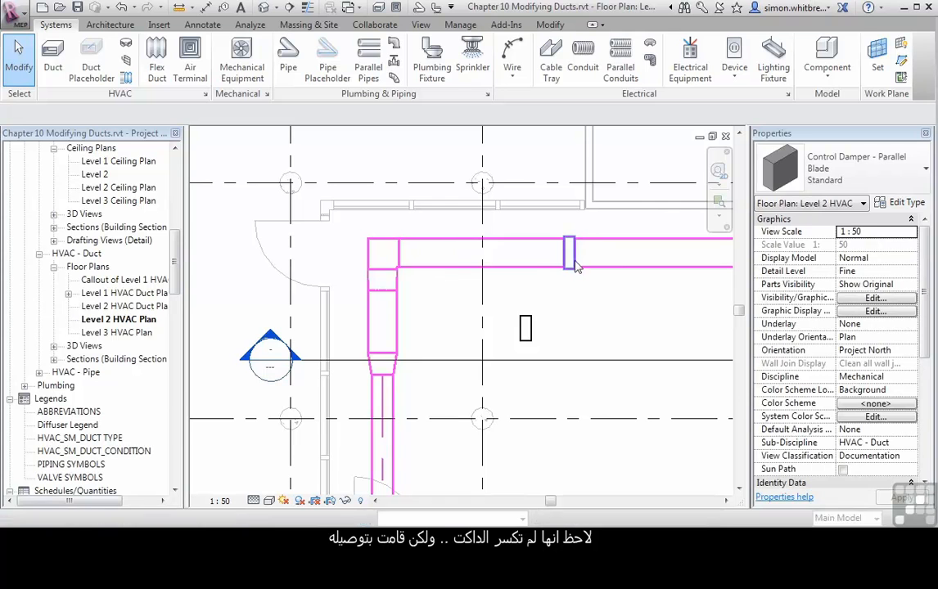
# Check the inline damper's offset in its properties and its height in the section view, and return to the plan.
pyautogui.click(574, 273)
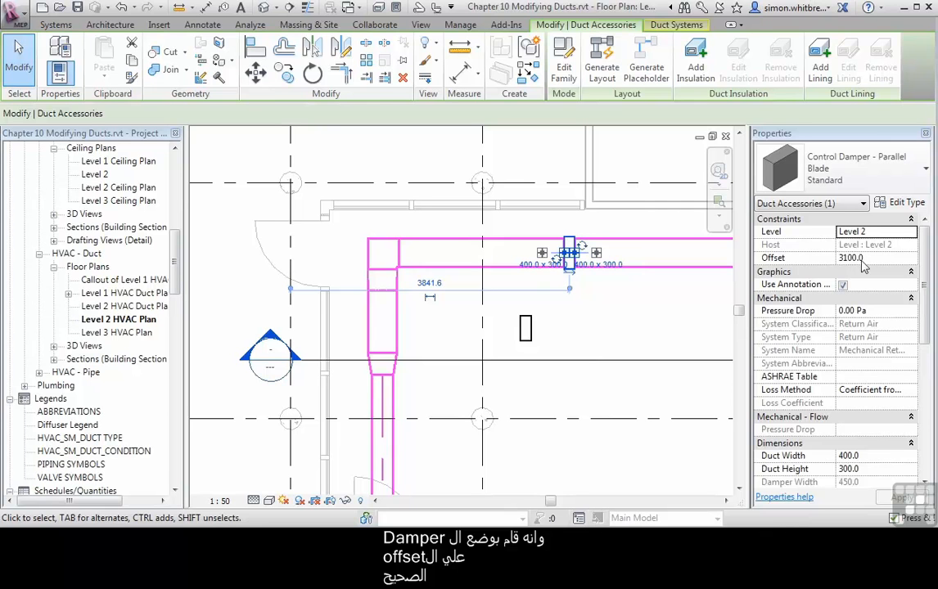
pyautogui.click(473, 443)
pyautogui.doubleClick(269, 351)
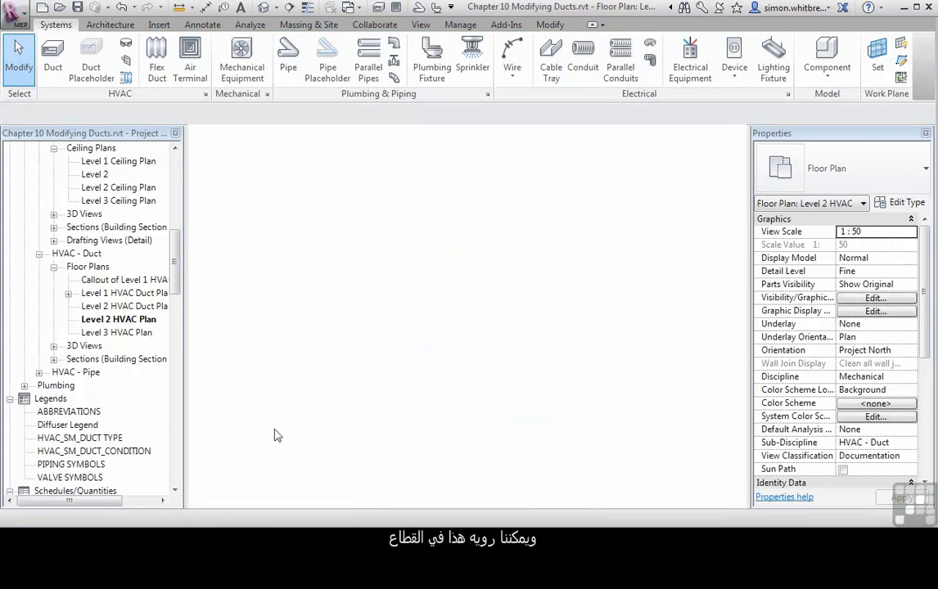
pyautogui.scroll(3, 350, 300)
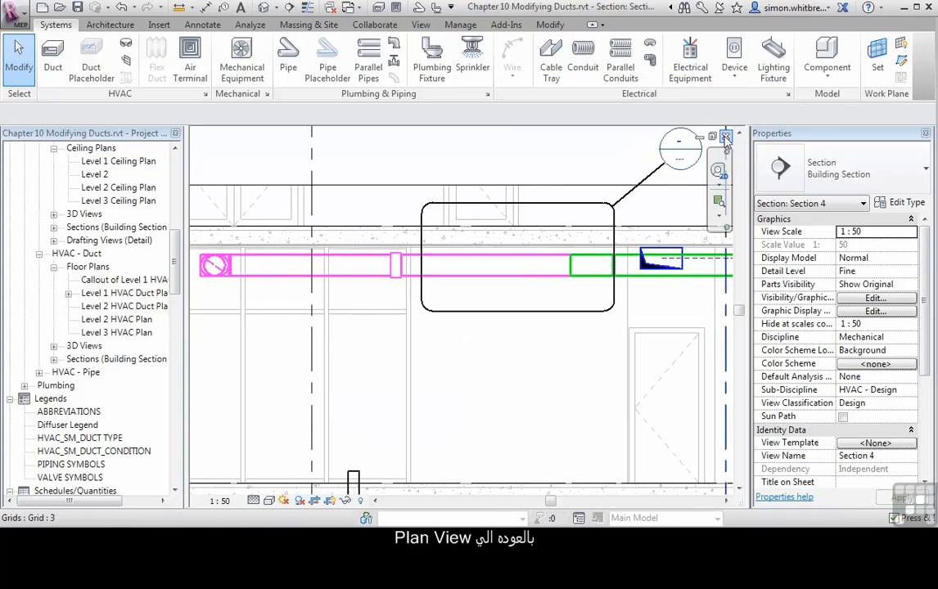
pyautogui.click(725, 137)
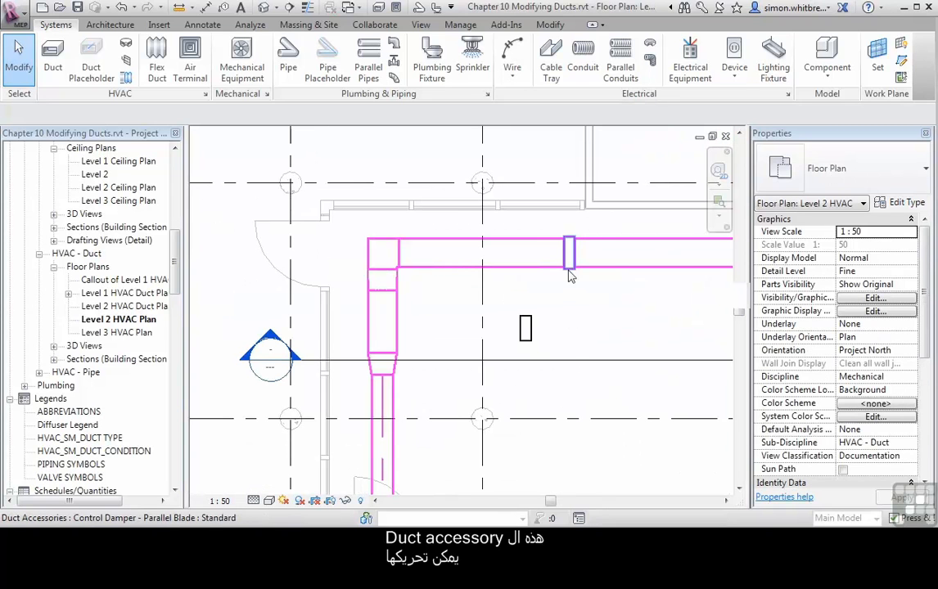
# Move the inline damper about 800 mm along the rectangular duct towards the elbow.
pyautogui.click(569, 272)
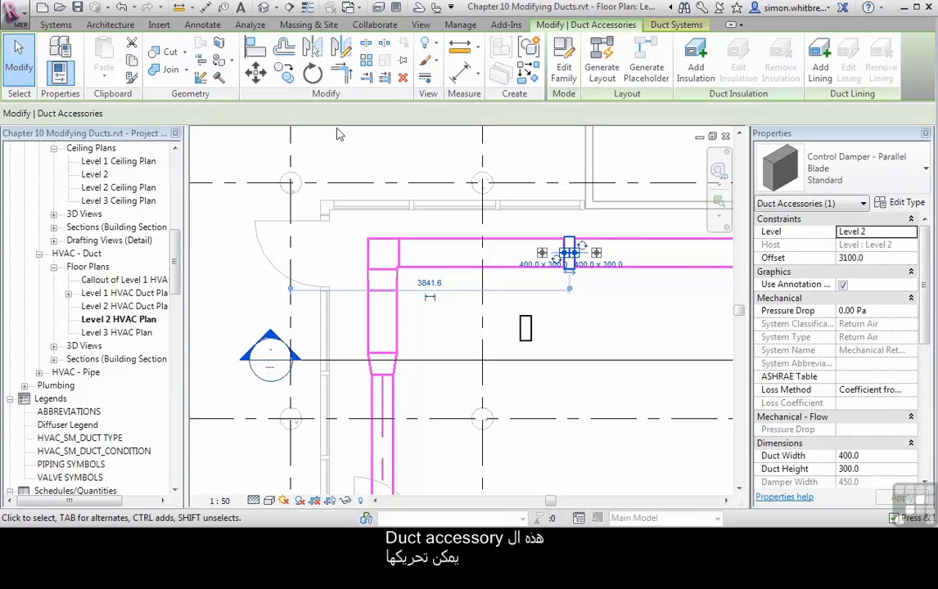
pyautogui.click(256, 72)
pyautogui.click(569, 289)
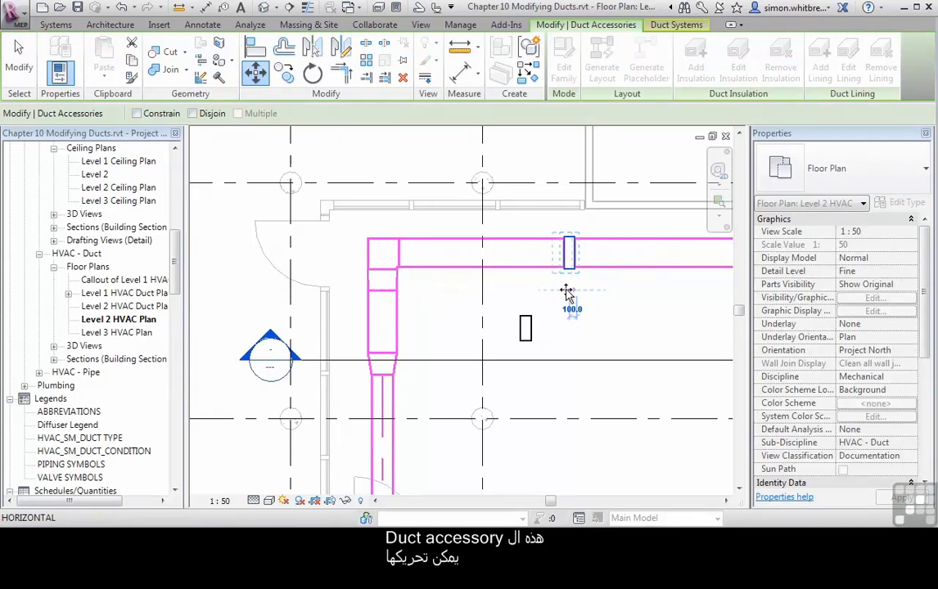
pyautogui.click(510, 289)
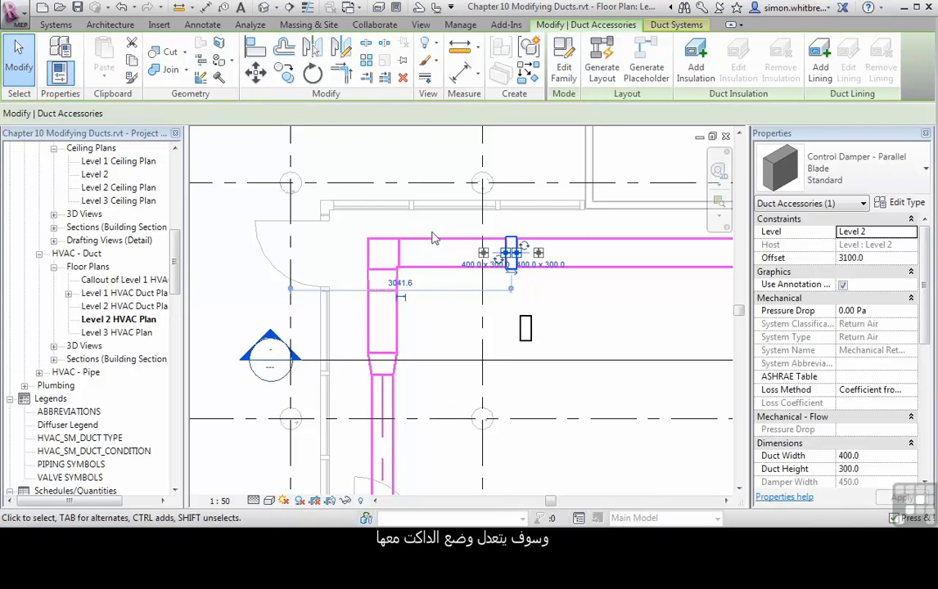
pyautogui.click(603, 325)
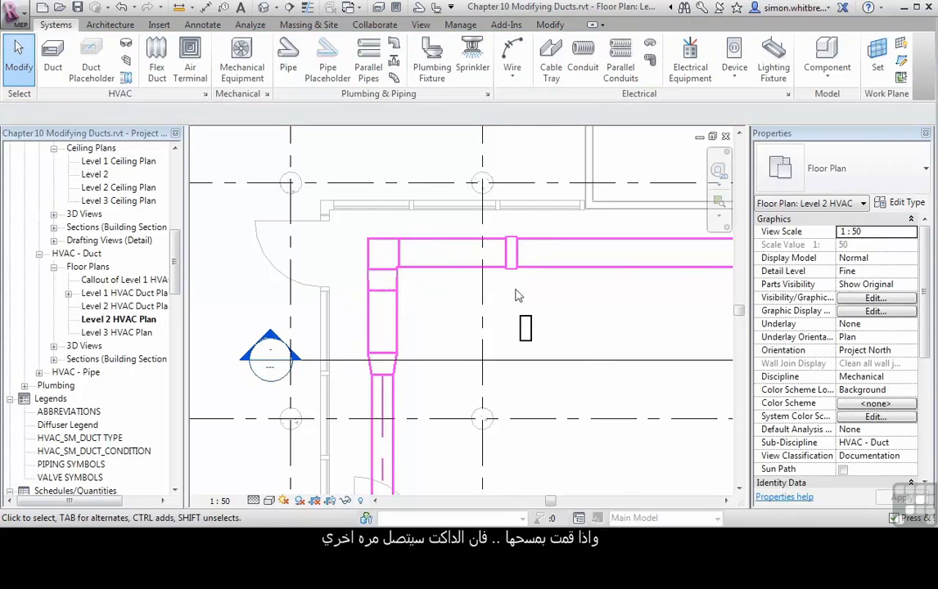
# Delete the inline damper from the horizontal rectangular duct.
pyautogui.click(511, 253)
pyautogui.press('Delete')
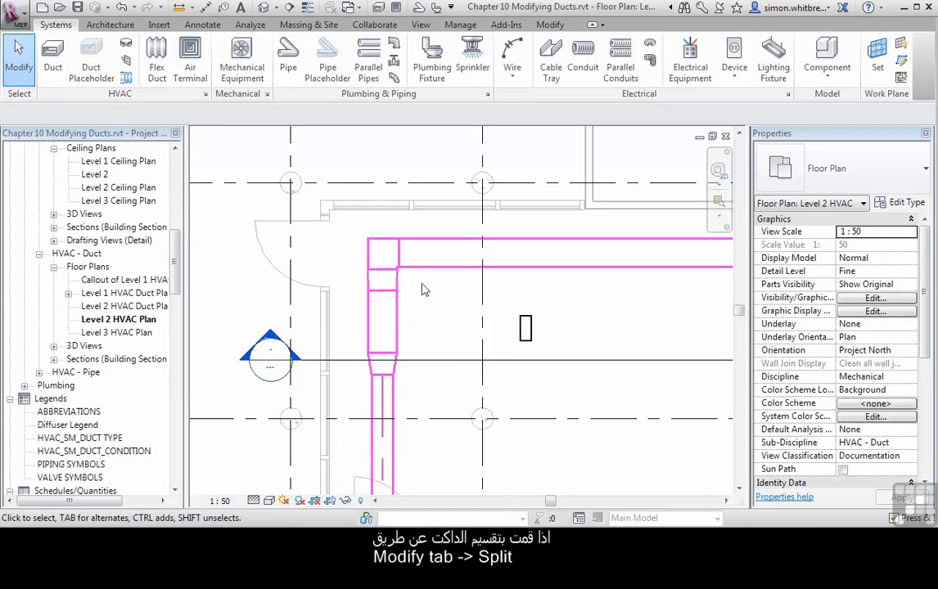
# Split the horizontal rectangular duct just past the vertical grid line beyond the elbow, and check which union fitting is inserted there.
pyautogui.click(550, 26)
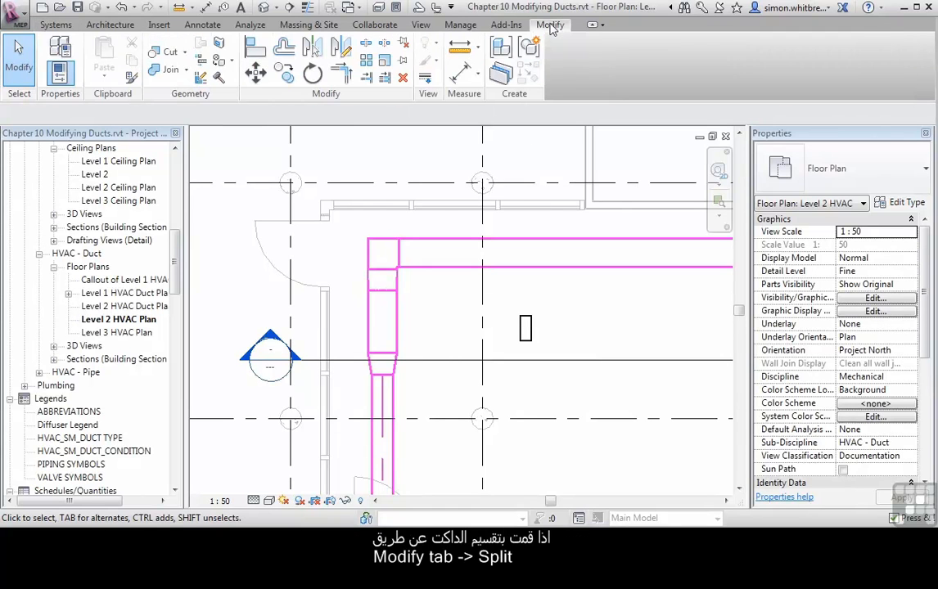
pyautogui.click(366, 47)
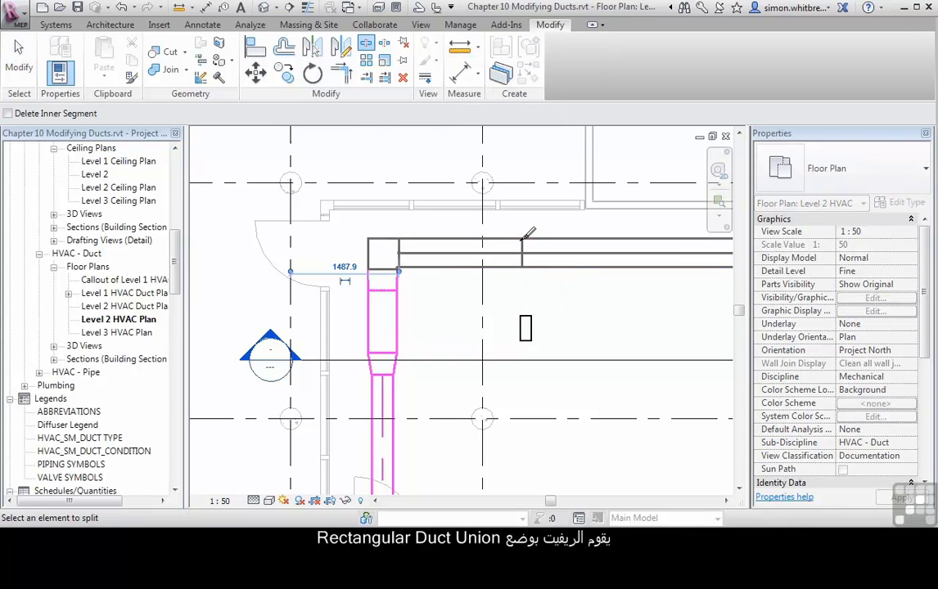
pyautogui.click(17, 76)
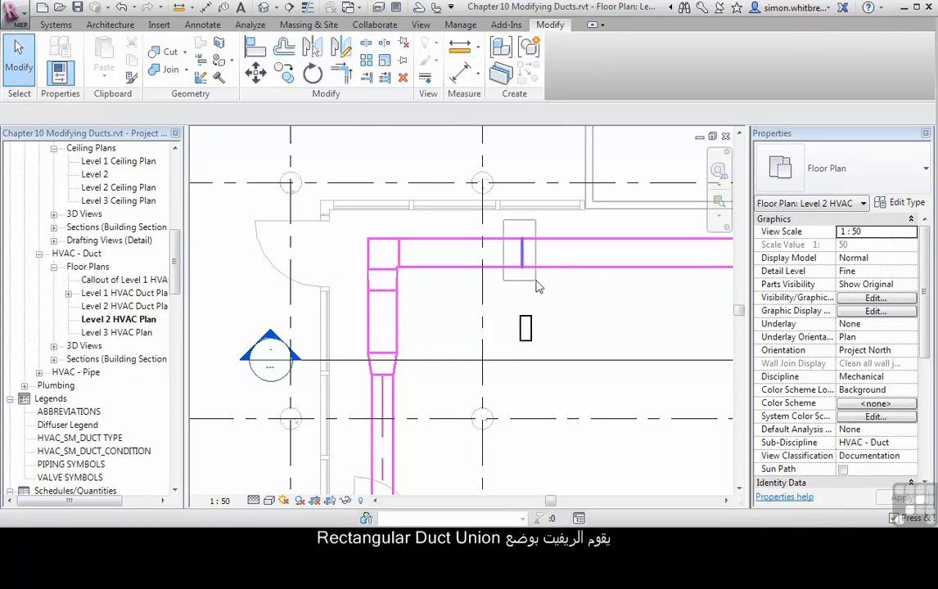
pyautogui.click(538, 284)
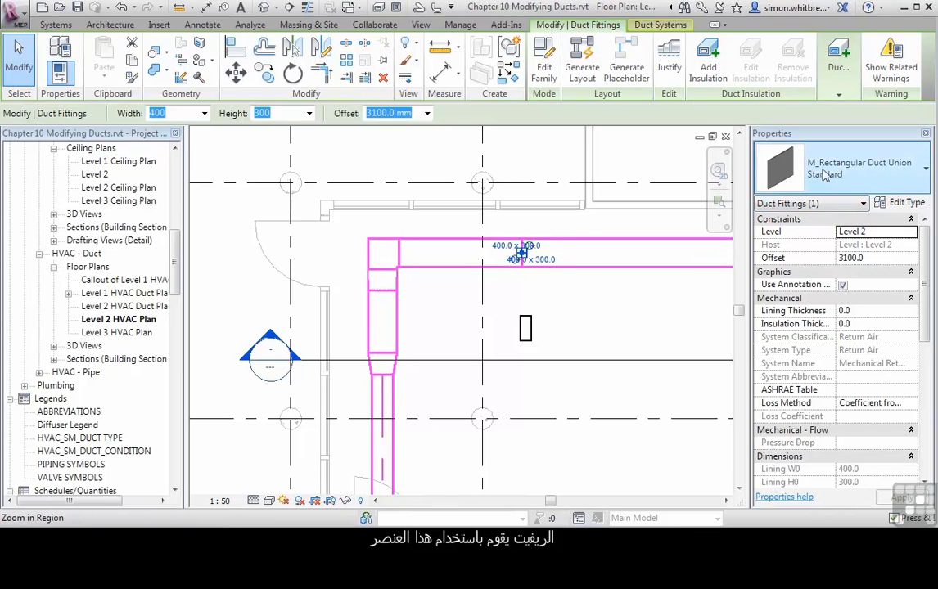
pyautogui.click(665, 323)
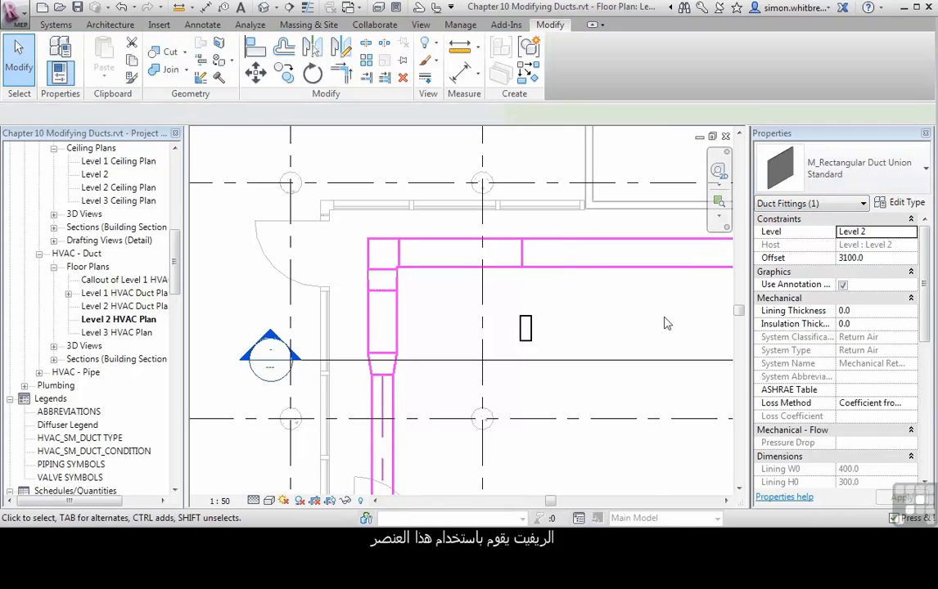
# Examine the Union fitting defined in the routing preferences of the split duct's Mitered Elbows / Taps type, and return to the plan.
pyautogui.click(586, 274)
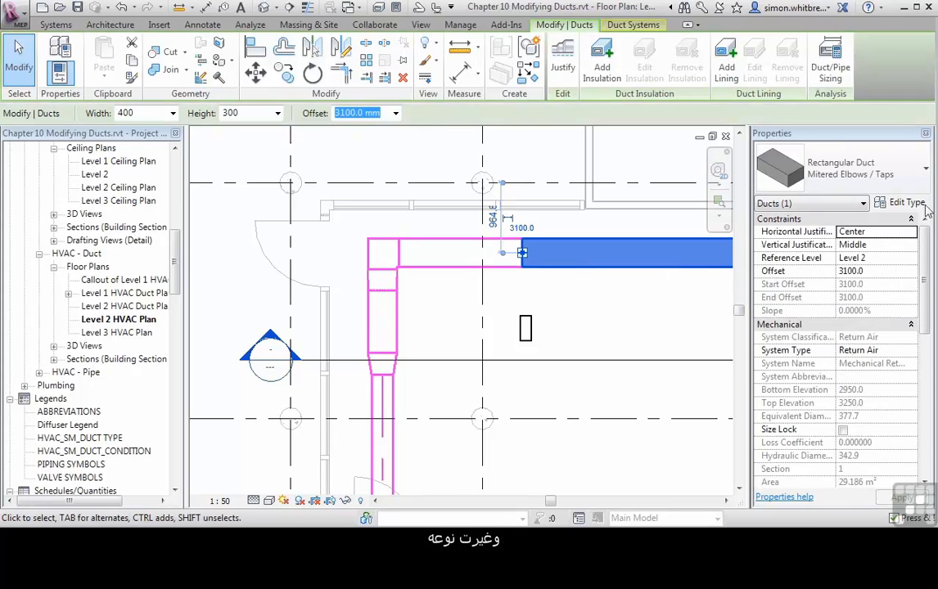
pyautogui.click(894, 206)
pyautogui.moveTo(470, 335); pyautogui.dragTo(492, 68)
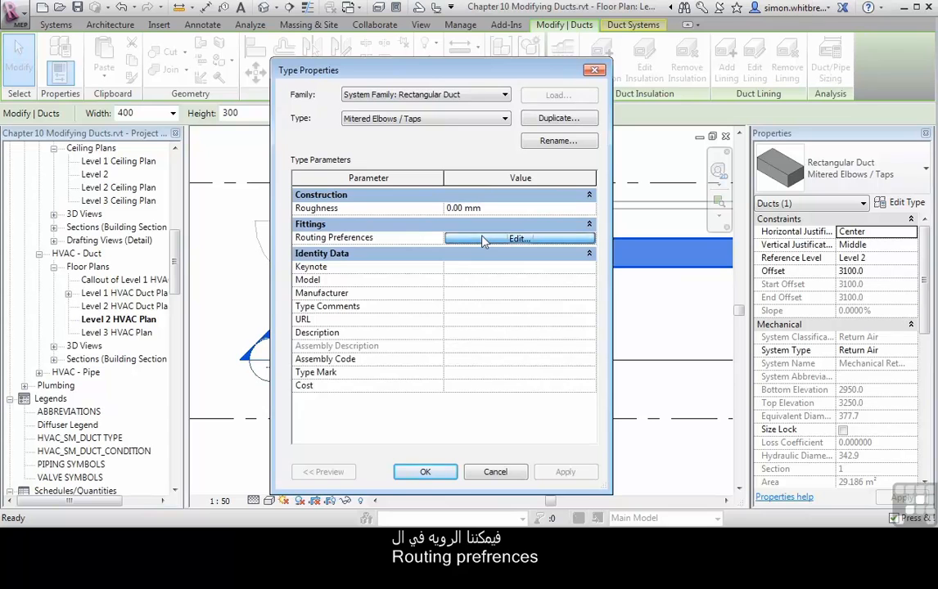
pyautogui.click(483, 239)
pyautogui.moveTo(369, 262); pyautogui.dragTo(393, 11)
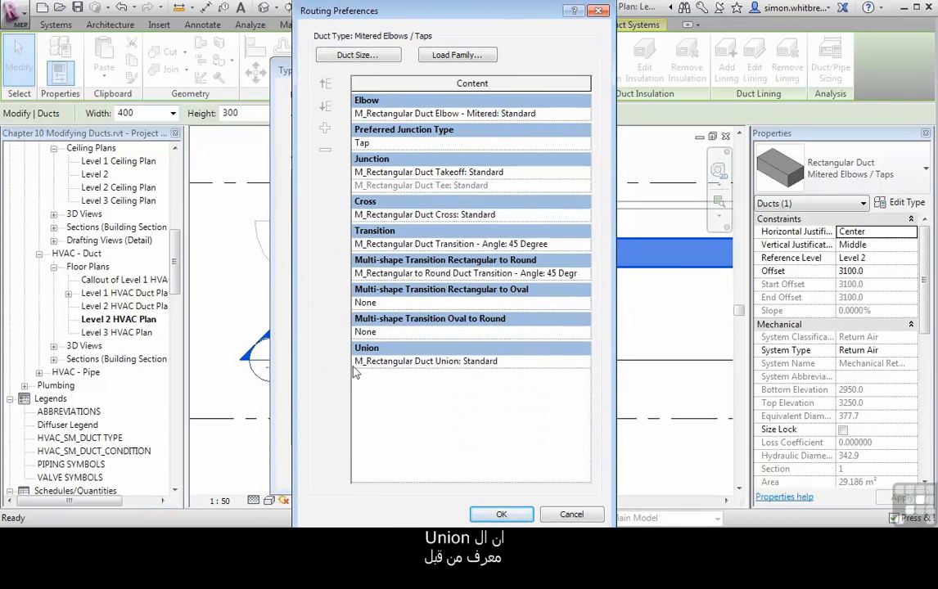
pyautogui.click(532, 361)
pyautogui.click(517, 370)
pyautogui.click(500, 514)
pyautogui.click(425, 471)
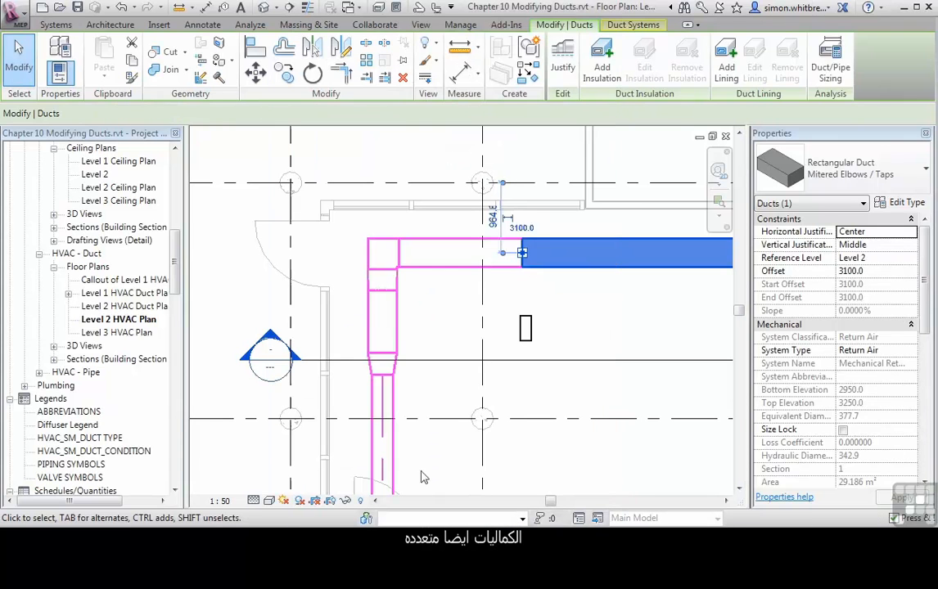
pyautogui.click(440, 335)
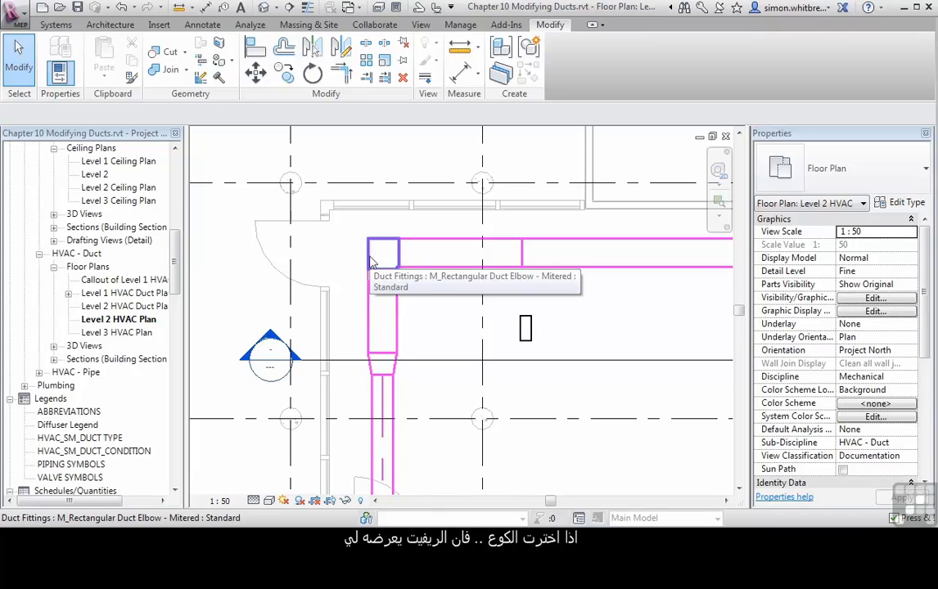
# Convert the mitered corner elbow to a tee on the side opposite the vertical duct, and turn it back into an elbow.
pyautogui.click(370, 260)
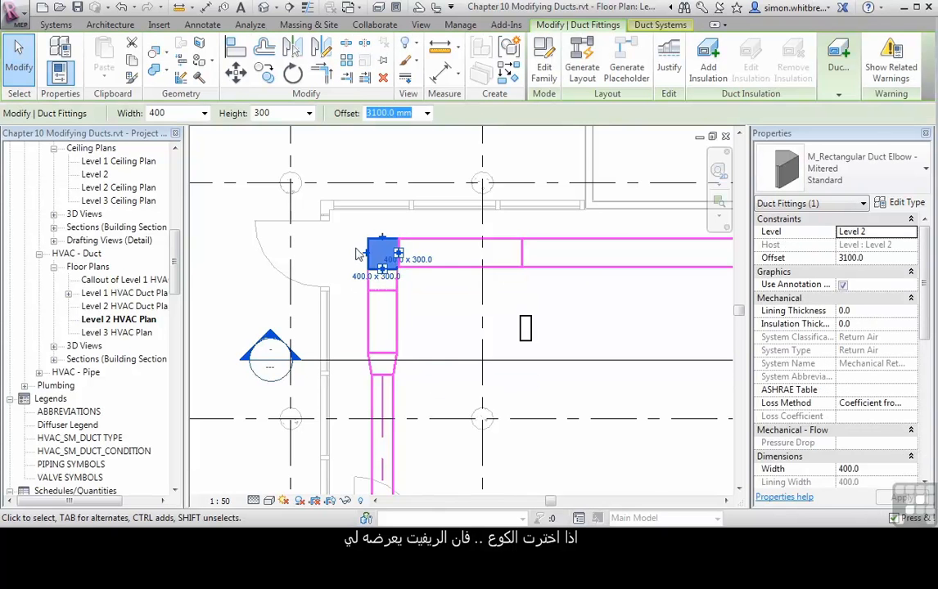
pyautogui.scroll(2, 352, 261)
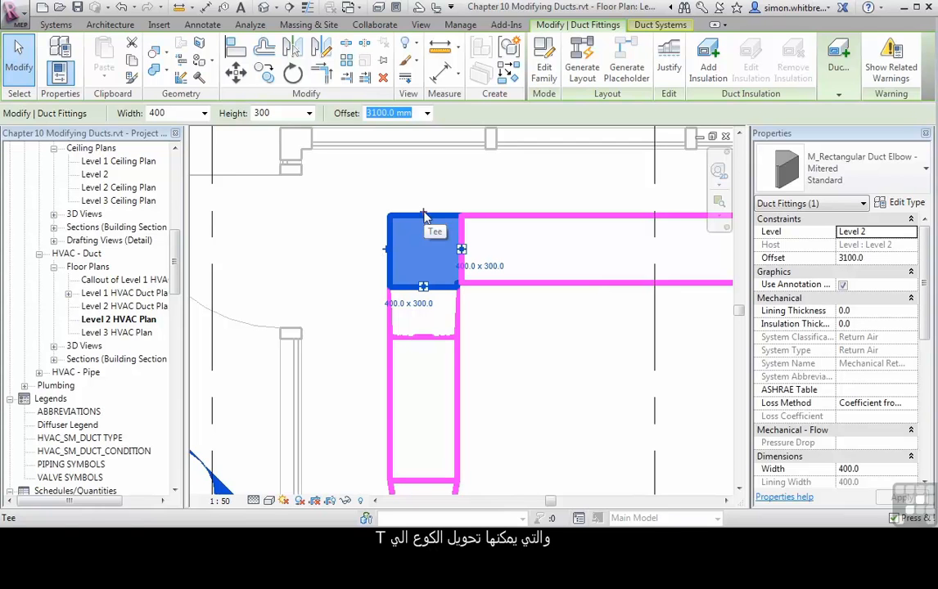
pyautogui.click(424, 217)
pyautogui.press('Escape')
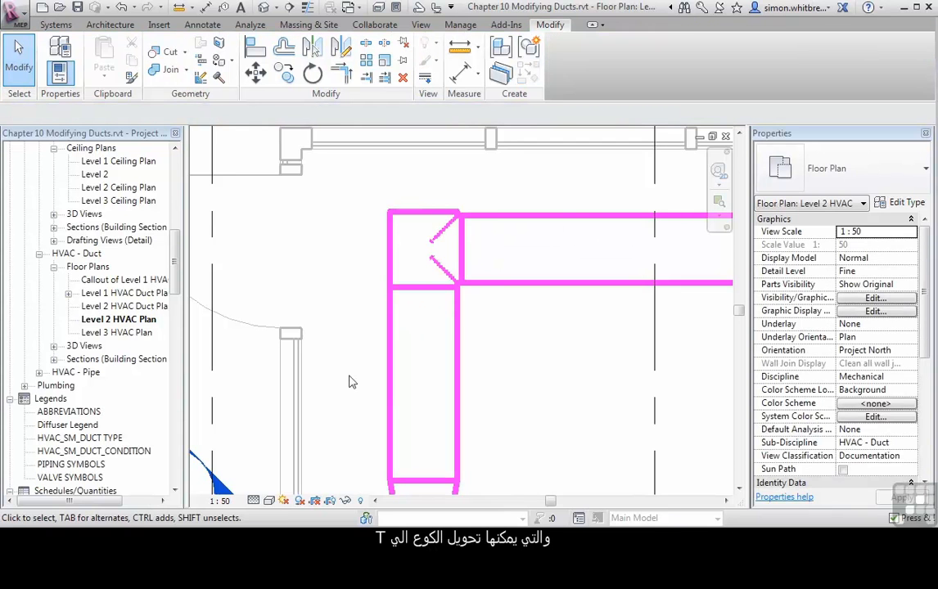
pyautogui.click(388, 255)
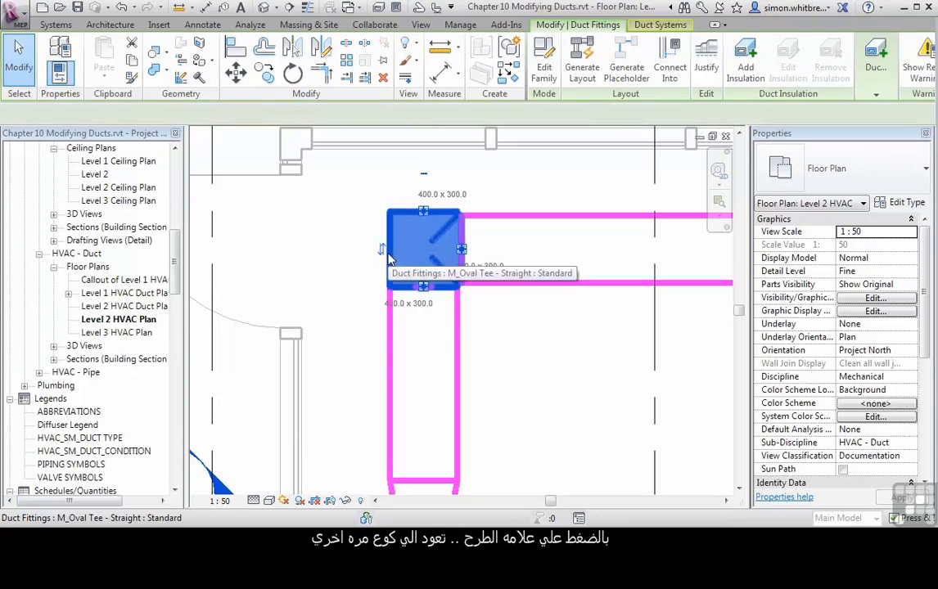
pyautogui.press('Delete')
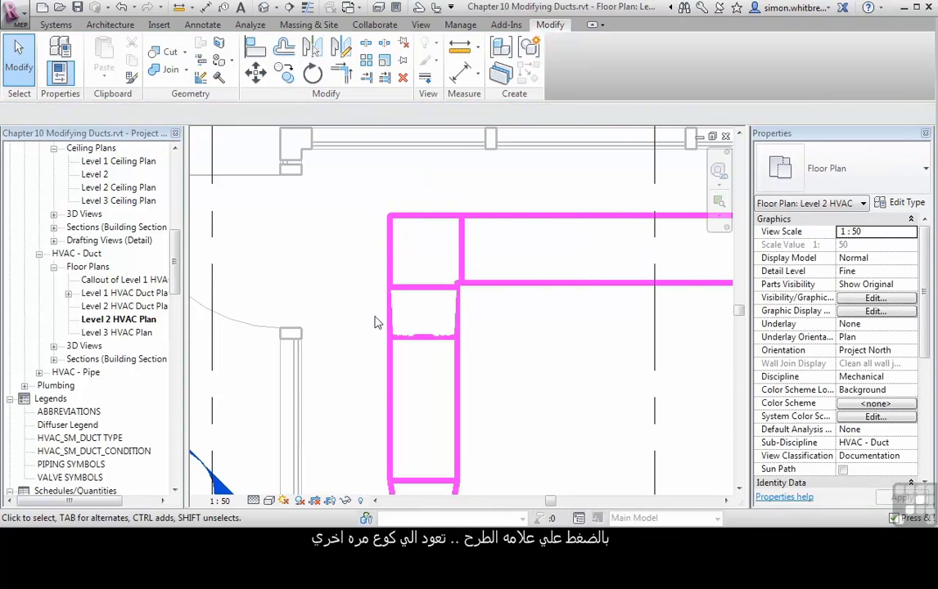
# Review the fittings in the horizontal duct type's routing preferences, starting with the elbow, and cancel out of the type settings.
pyautogui.scroll(-3, 375, 323)
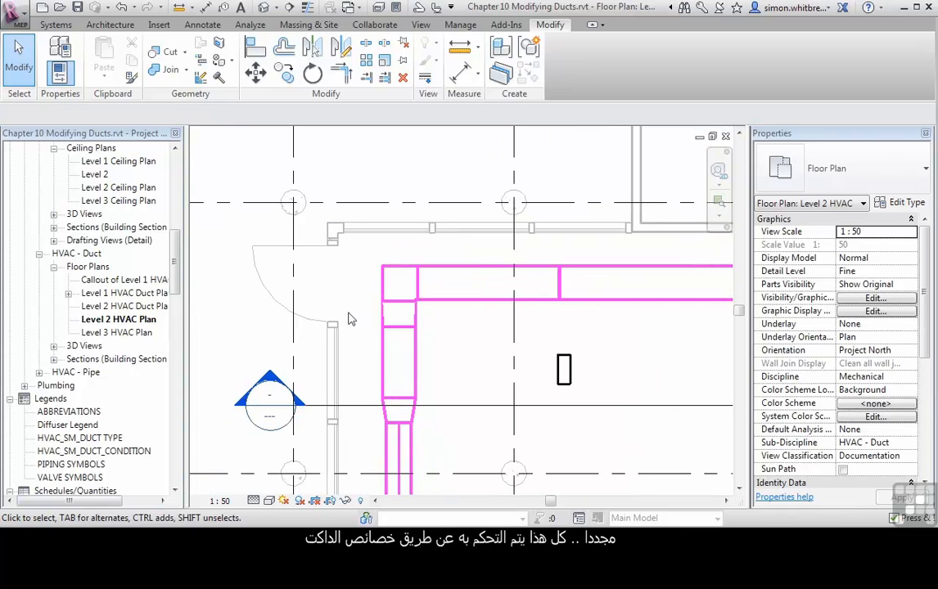
pyautogui.click(590, 274)
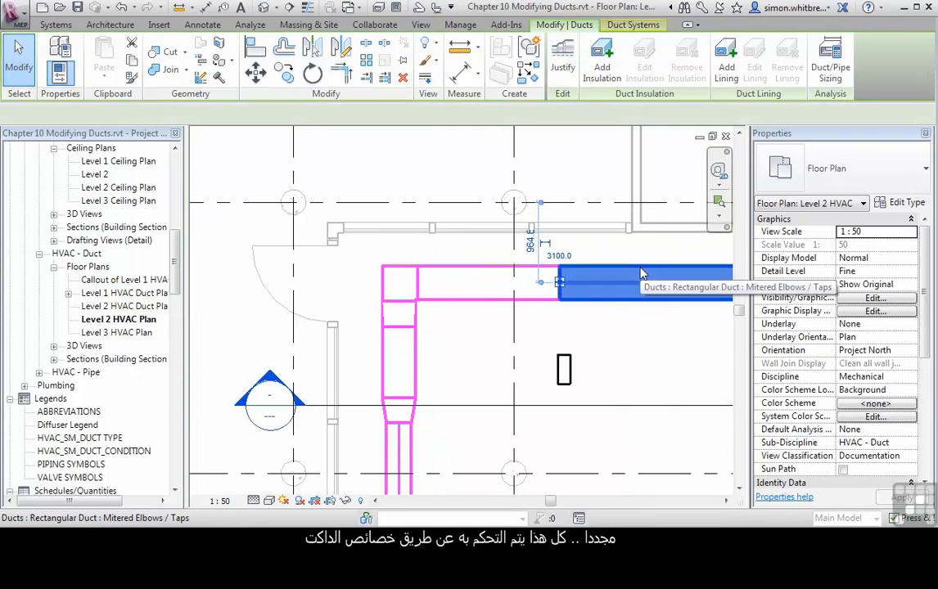
pyautogui.click(900, 202)
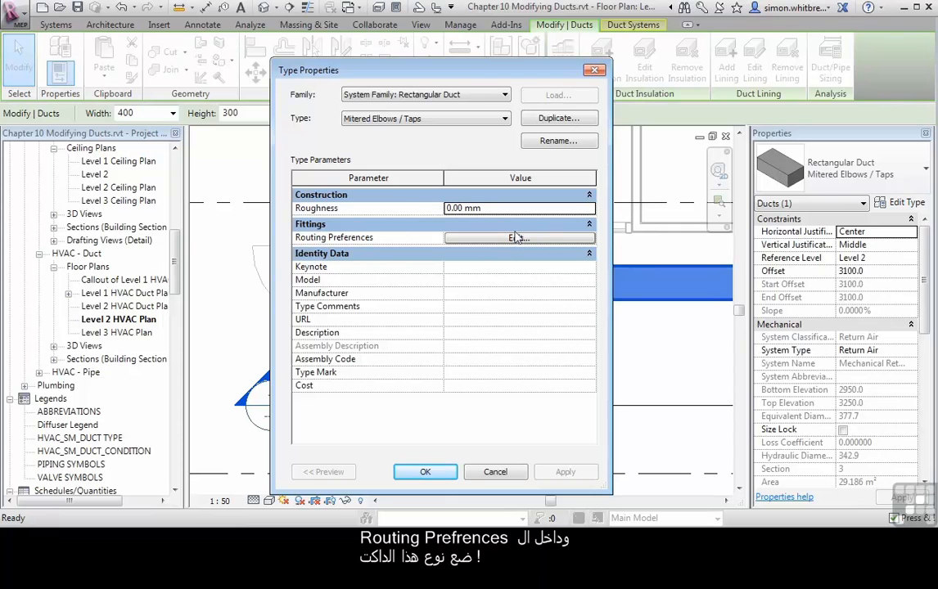
pyautogui.click(564, 238)
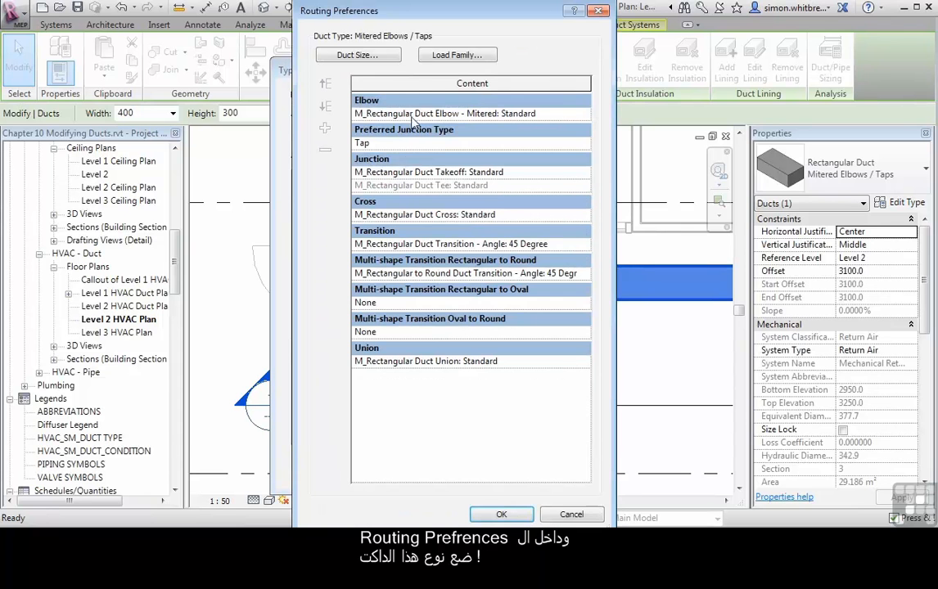
pyautogui.click(568, 516)
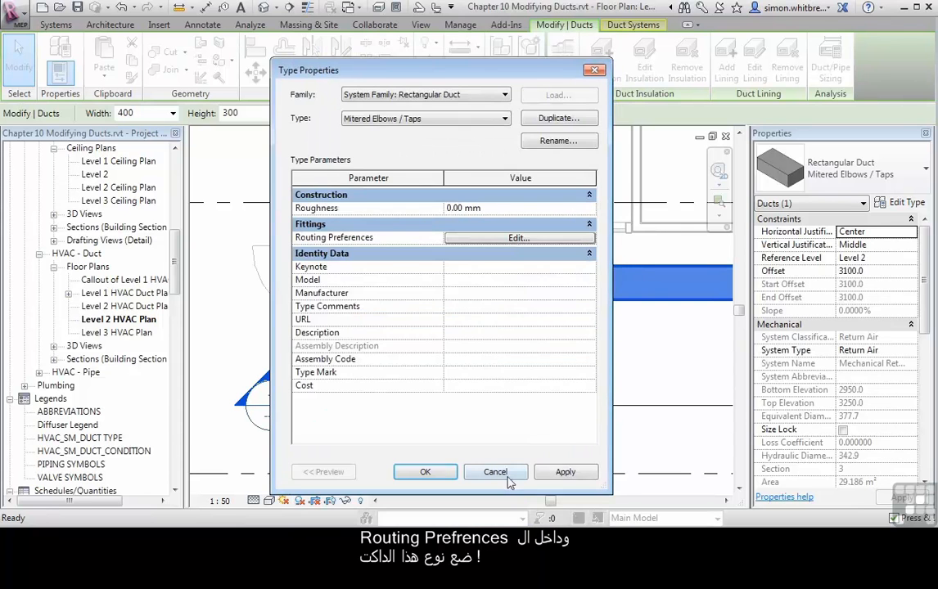
pyautogui.click(504, 474)
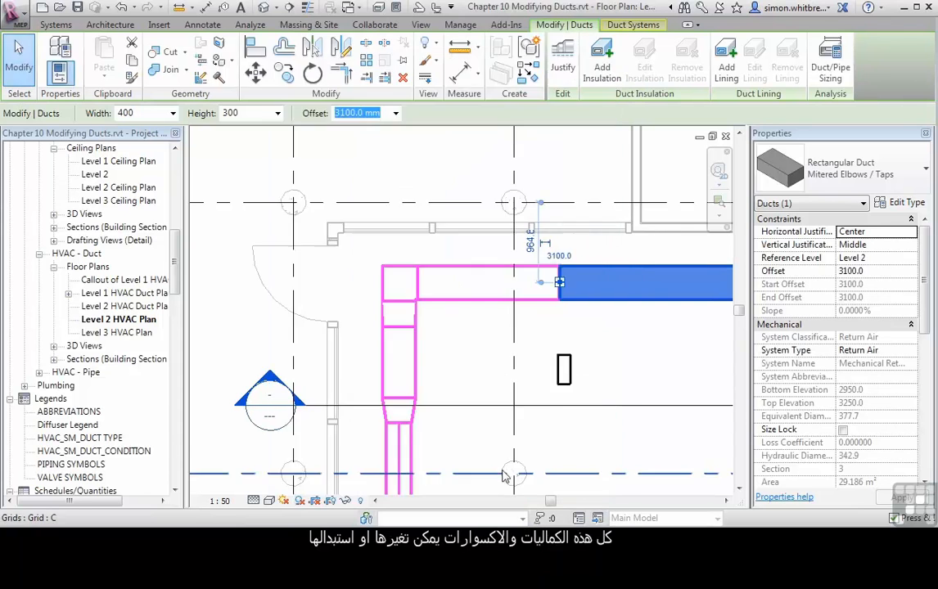
pyautogui.click(476, 350)
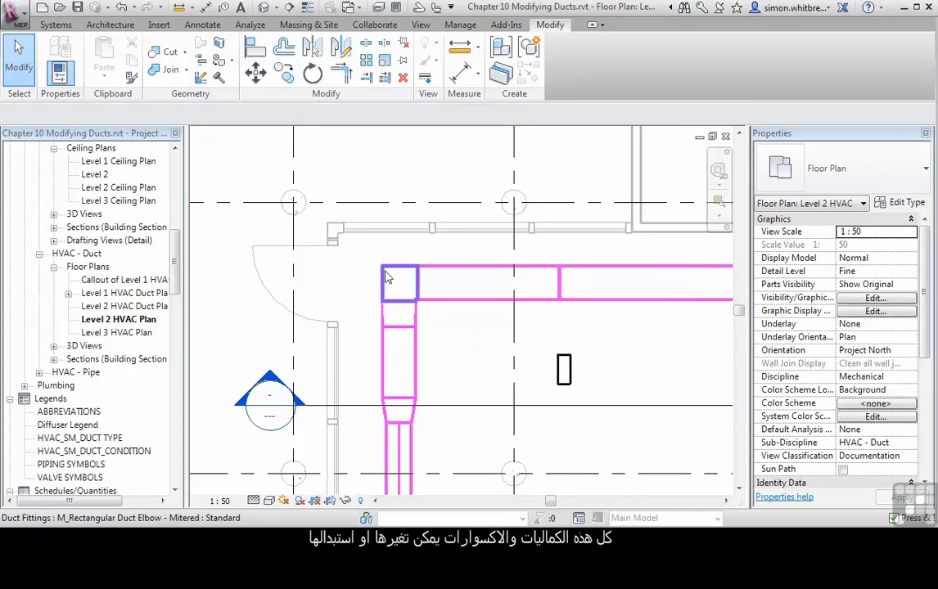
# Look through the alternative fitting types available for the duct union at the split.
pyautogui.click(562, 302)
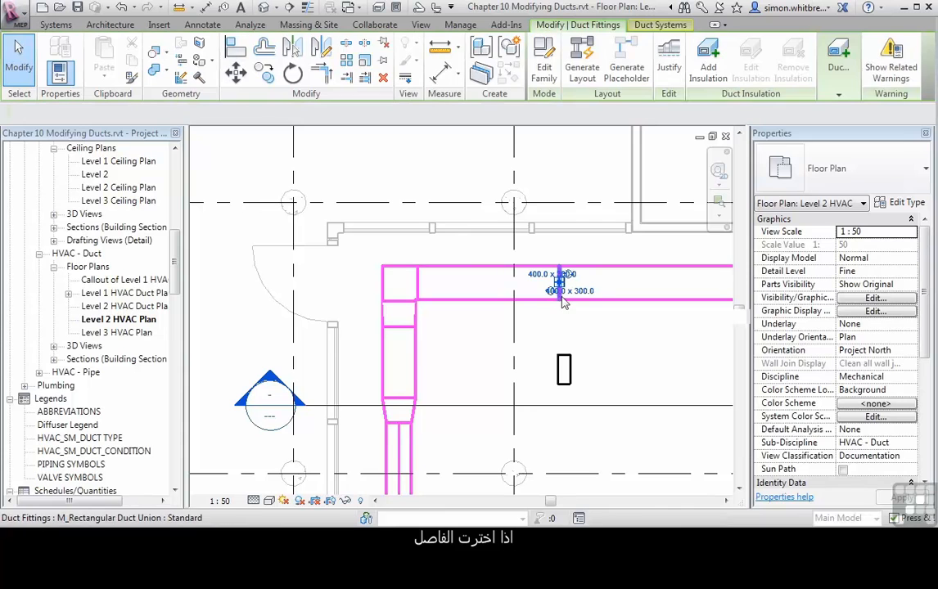
pyautogui.click(869, 182)
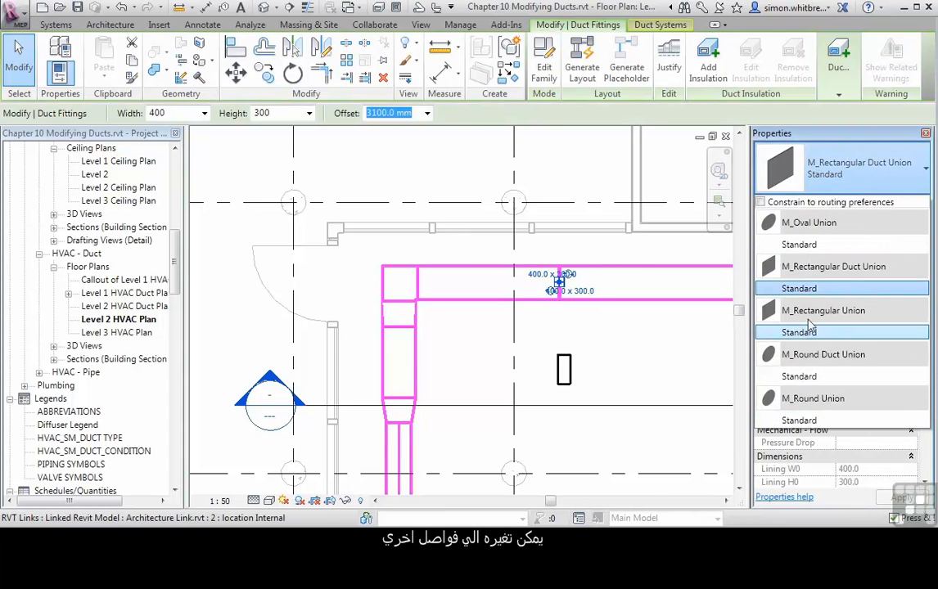
pyautogui.click(614, 351)
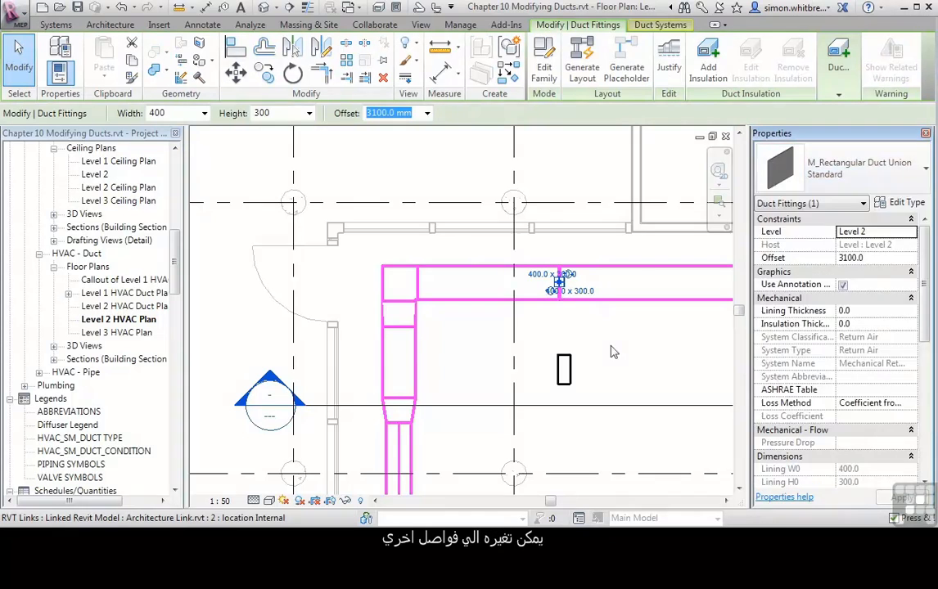
# Change the mitered corner elbow to the M_Rectangular Elbow - Radius type 1.5 W.
pyautogui.click(382, 281)
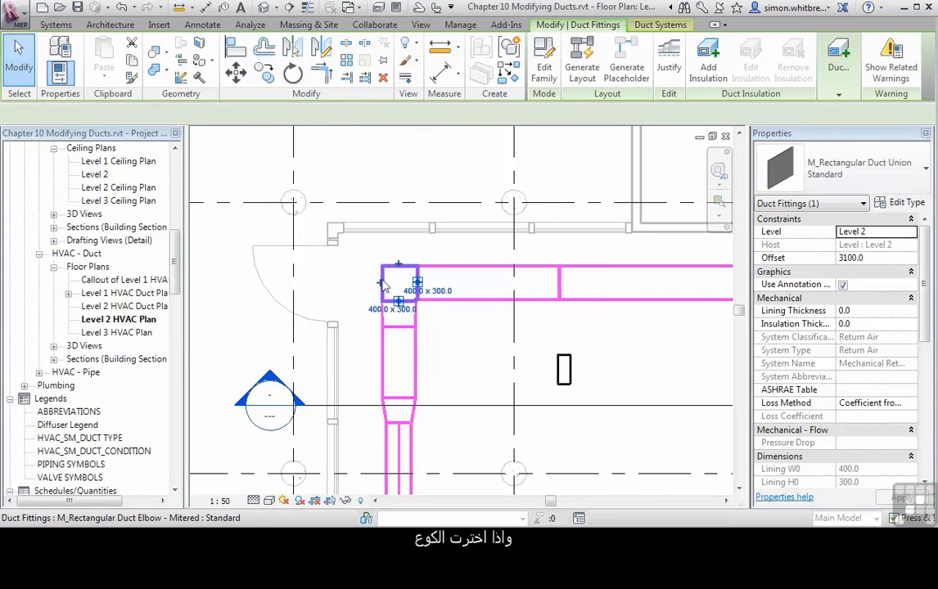
pyautogui.click(876, 168)
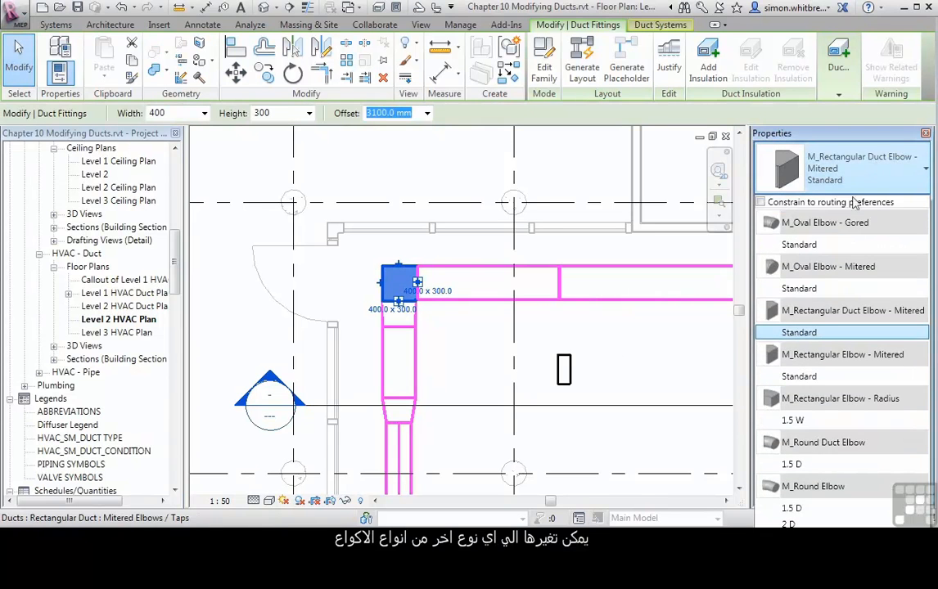
pyautogui.click(798, 420)
pyautogui.click(460, 352)
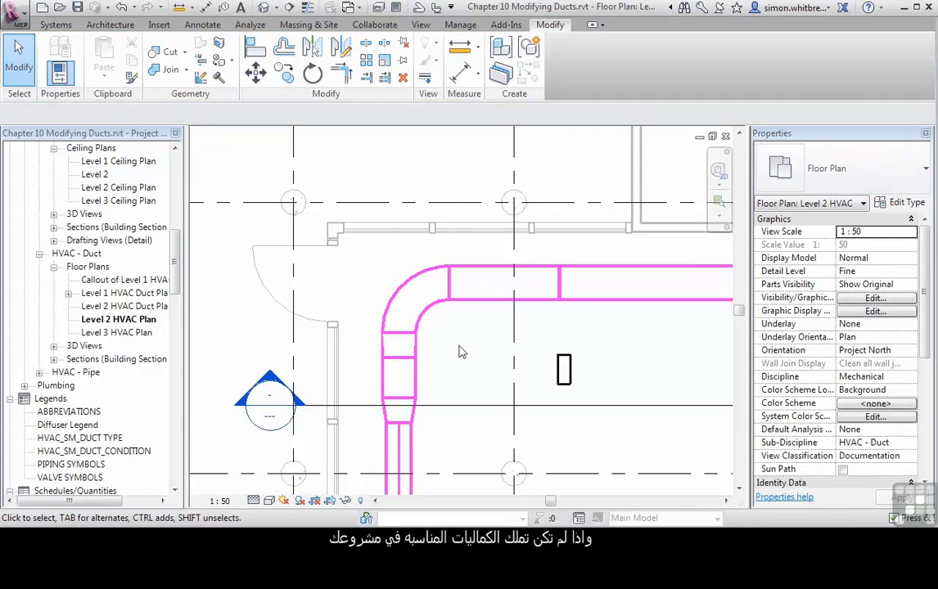
# Start placing a duct accessory to reach the option for loading more accessory families.
pyautogui.click(54, 26)
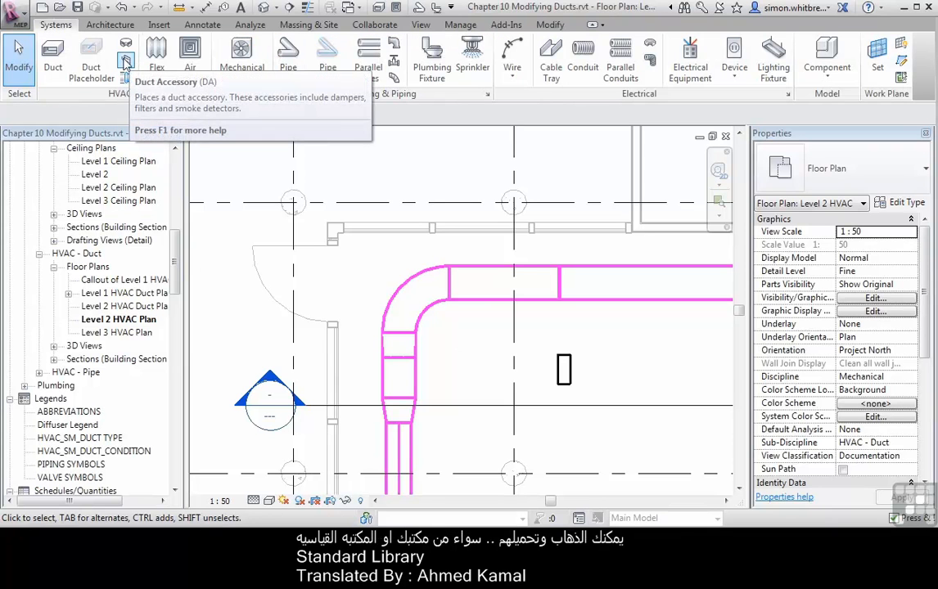
pyautogui.click(125, 61)
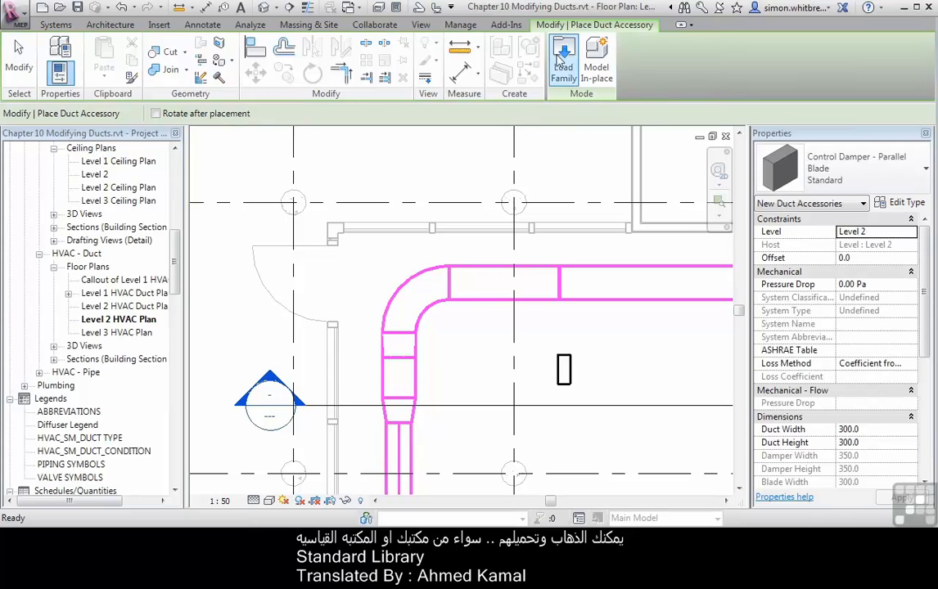